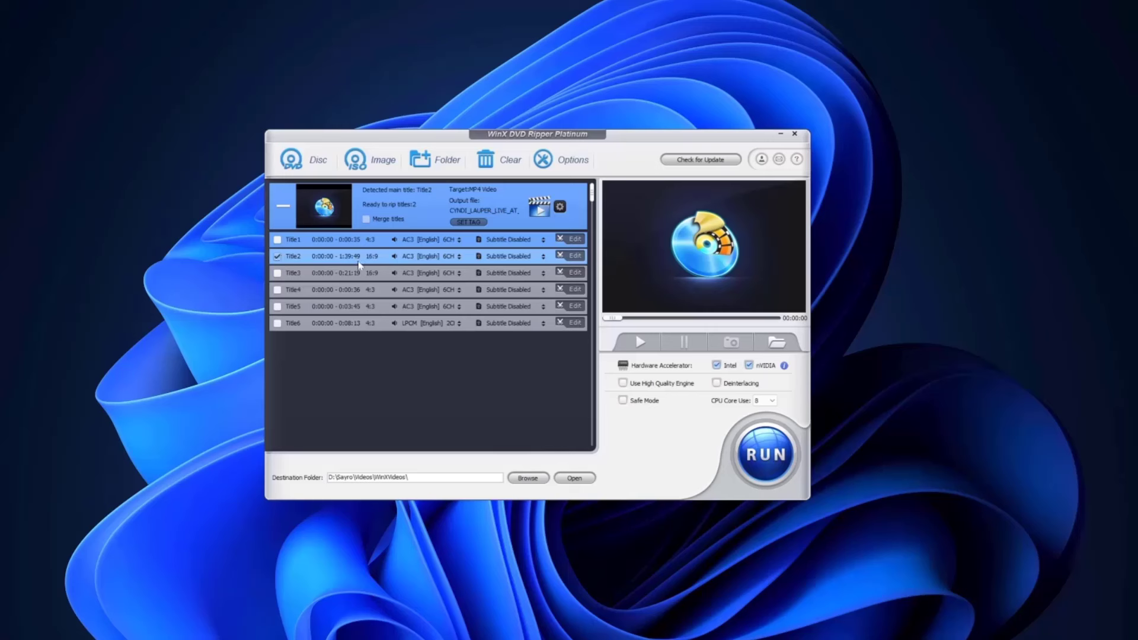
Start ripping the selected DVD title Title2 to MP4 video.
{"action": "left_click", "coordinate": [764, 454]}
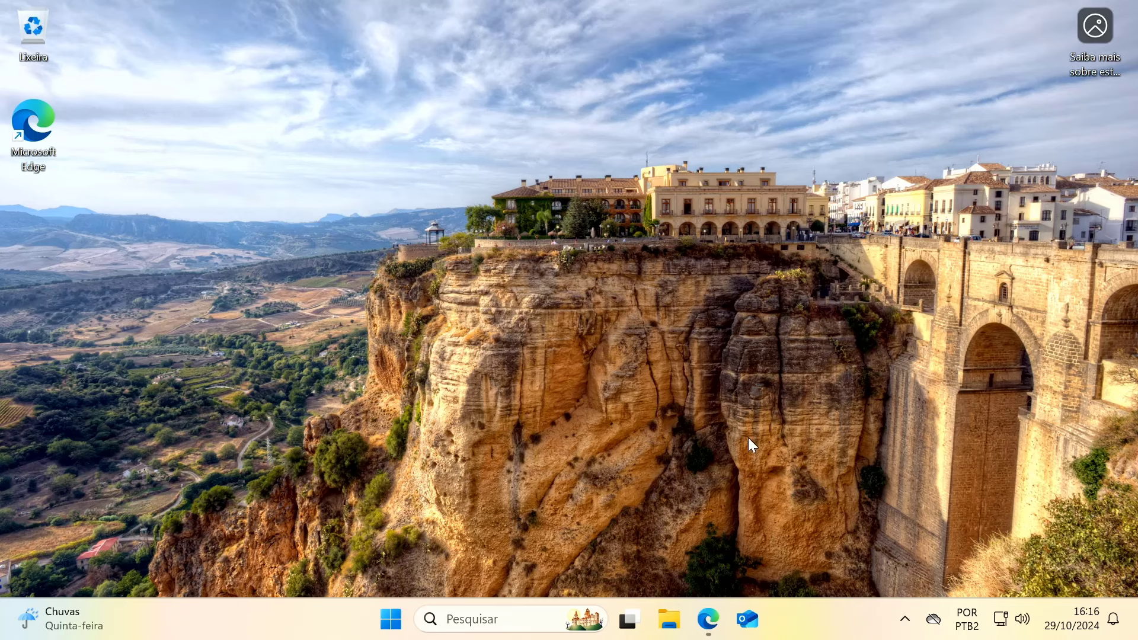
Search Windows for "sto" and dismiss the search results.
{"action": "left_click", "coordinate": [492, 620]}
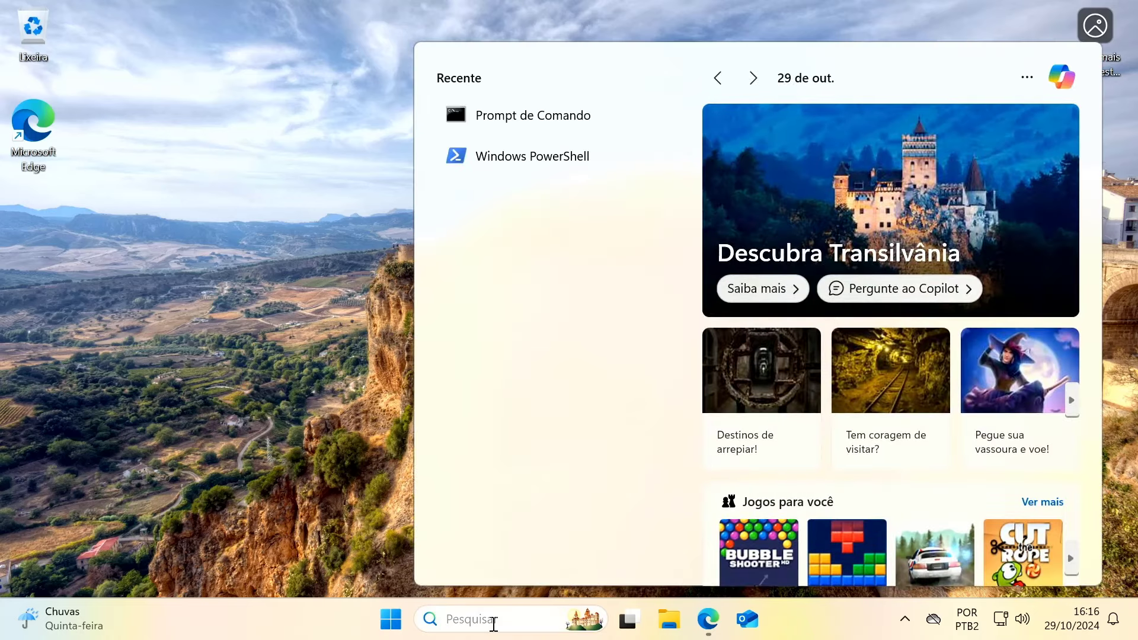
{"action": "type", "text": "st"}
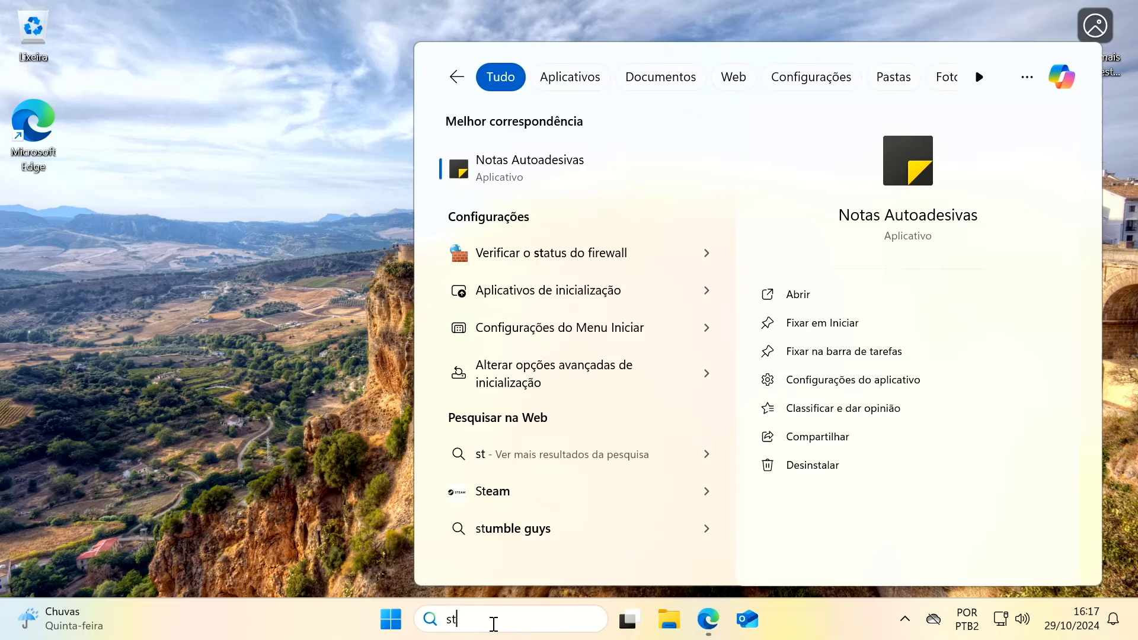
{"action": "type", "text": "o"}
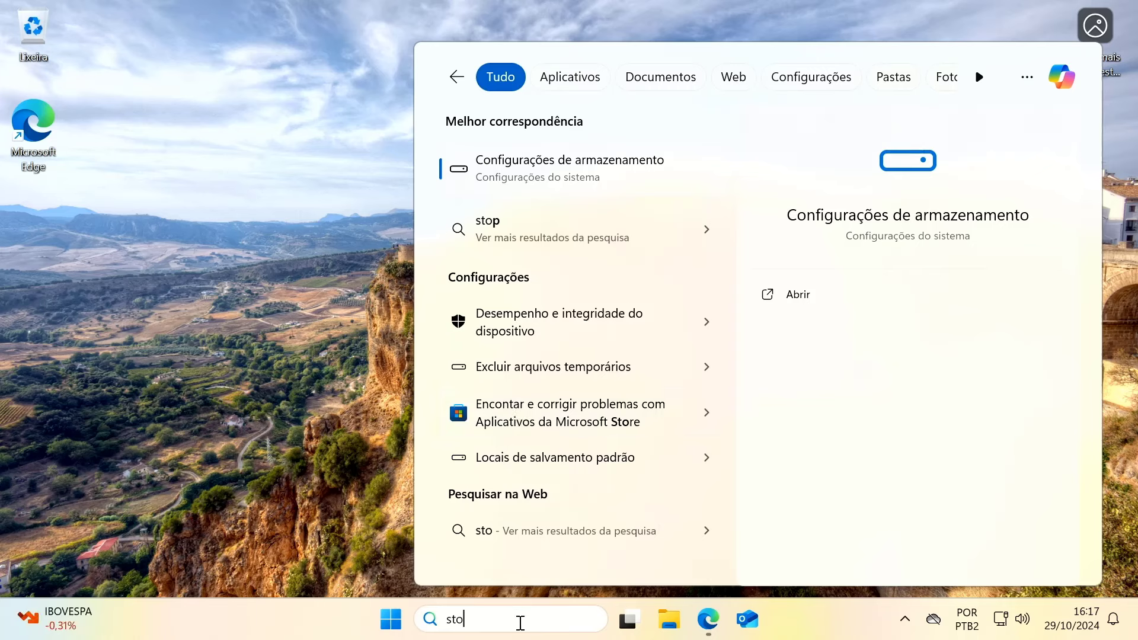
{"action": "left_click", "coordinate": [333, 439]}
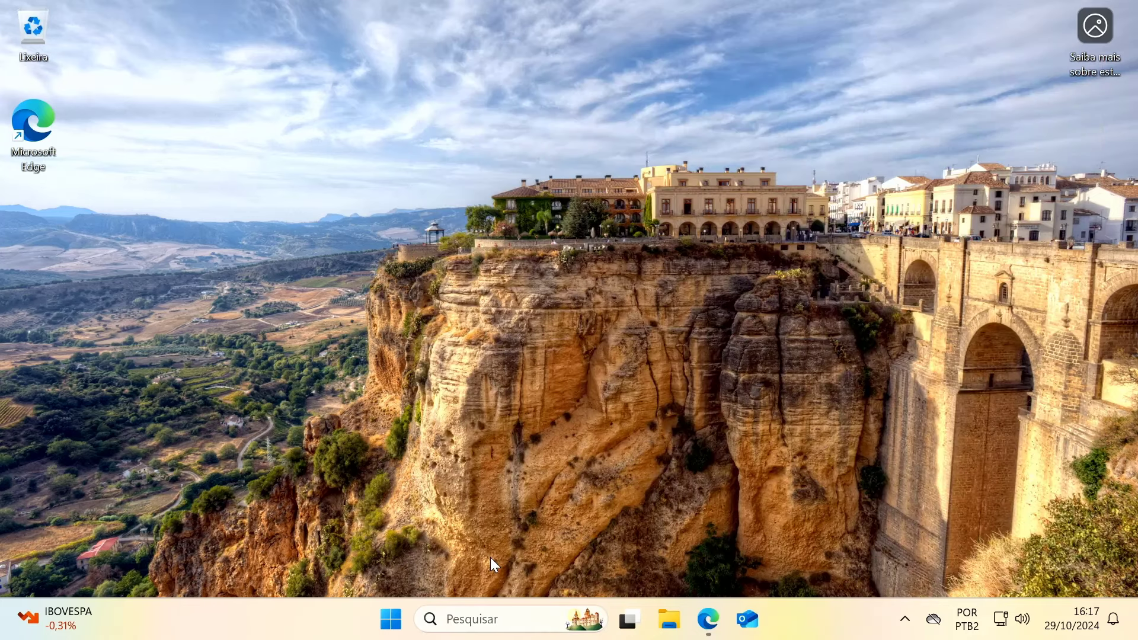
Open Windows PowerShell as administrator and close its window again.
{"action": "left_click", "coordinate": [496, 617]}
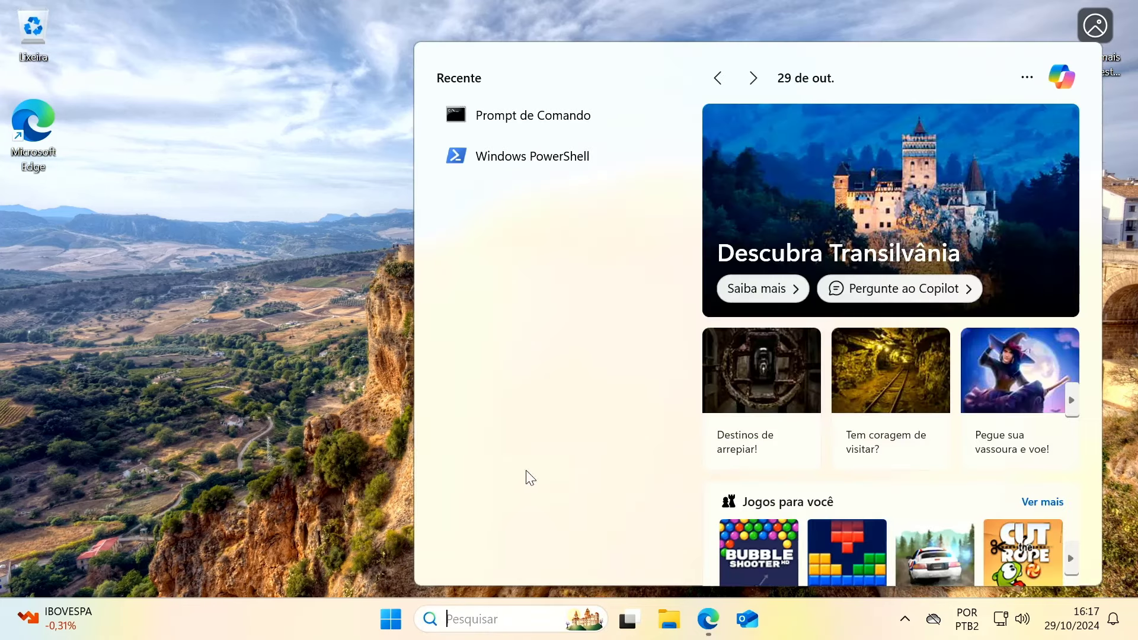
{"action": "right_click", "coordinate": [549, 158]}
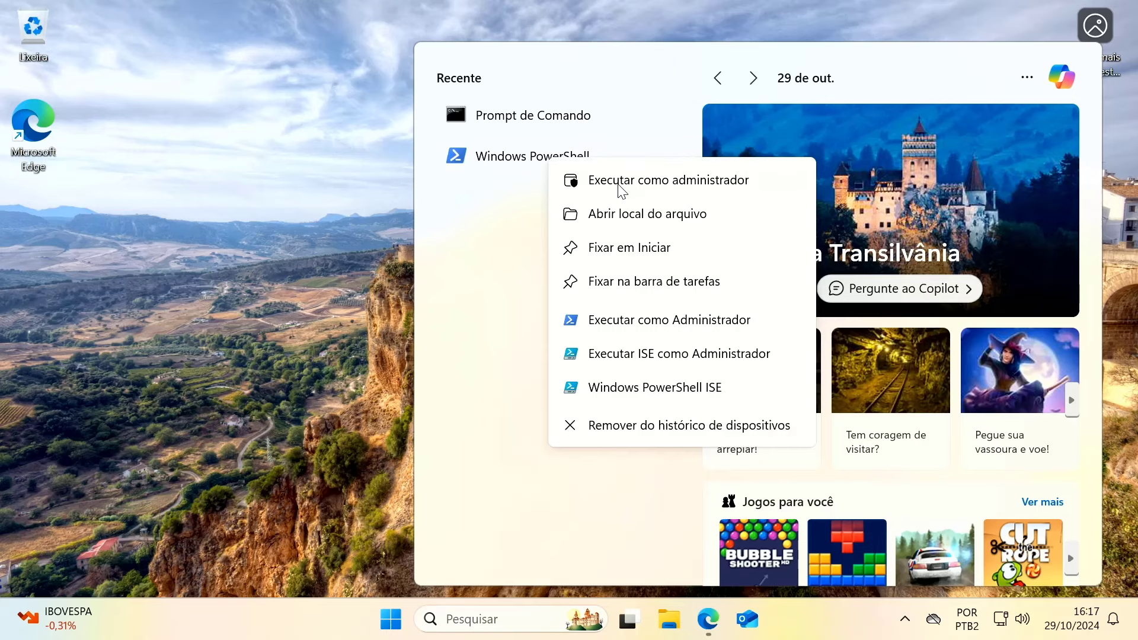
{"action": "left_click", "coordinate": [652, 182]}
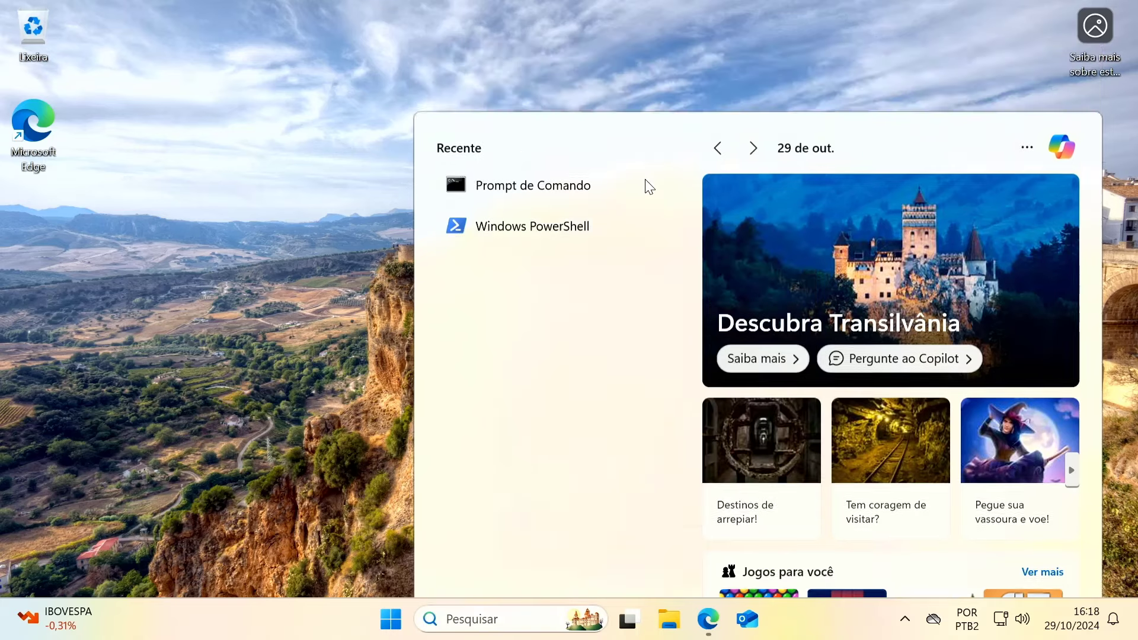
{"action": "left_click", "coordinate": [532, 460]}
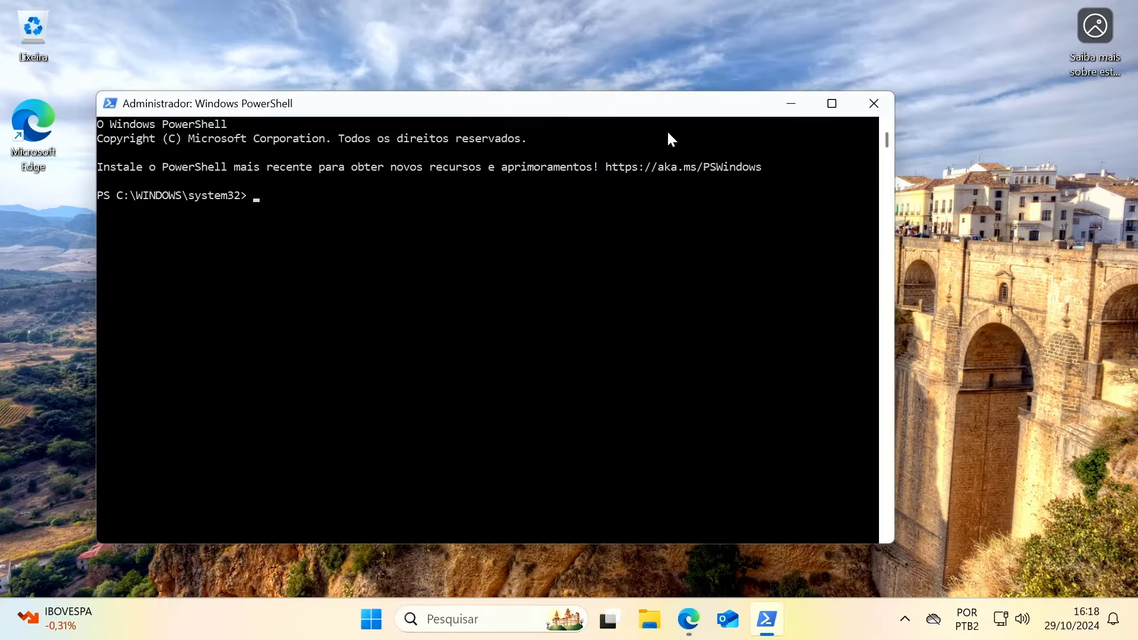
{"action": "left_click", "coordinate": [651, 210]}
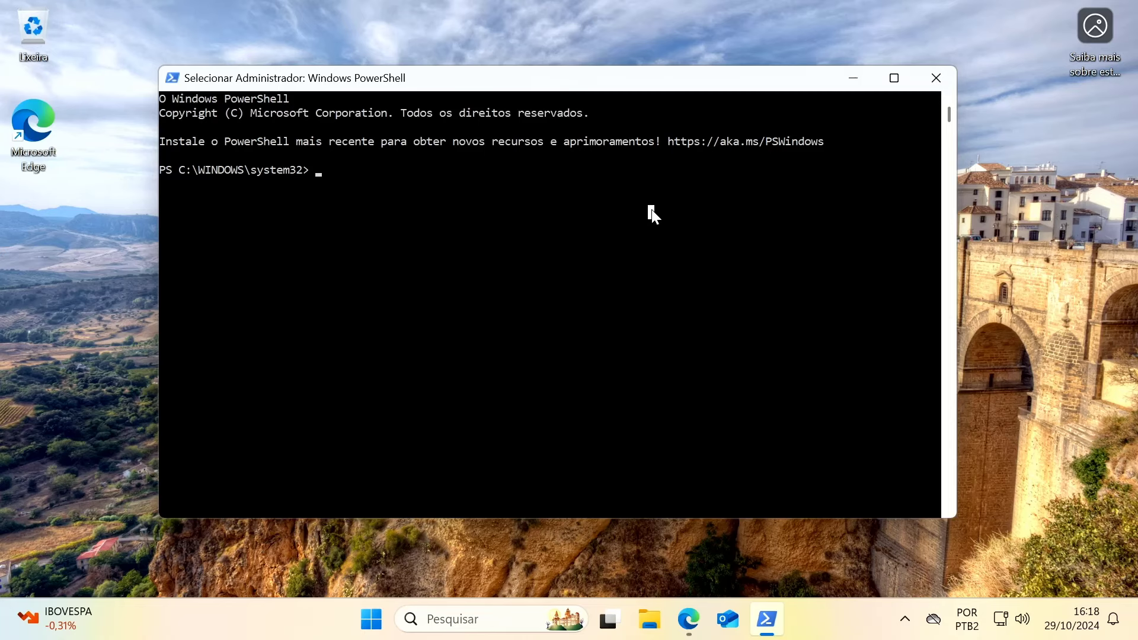
{"action": "left_click", "coordinate": [925, 78]}
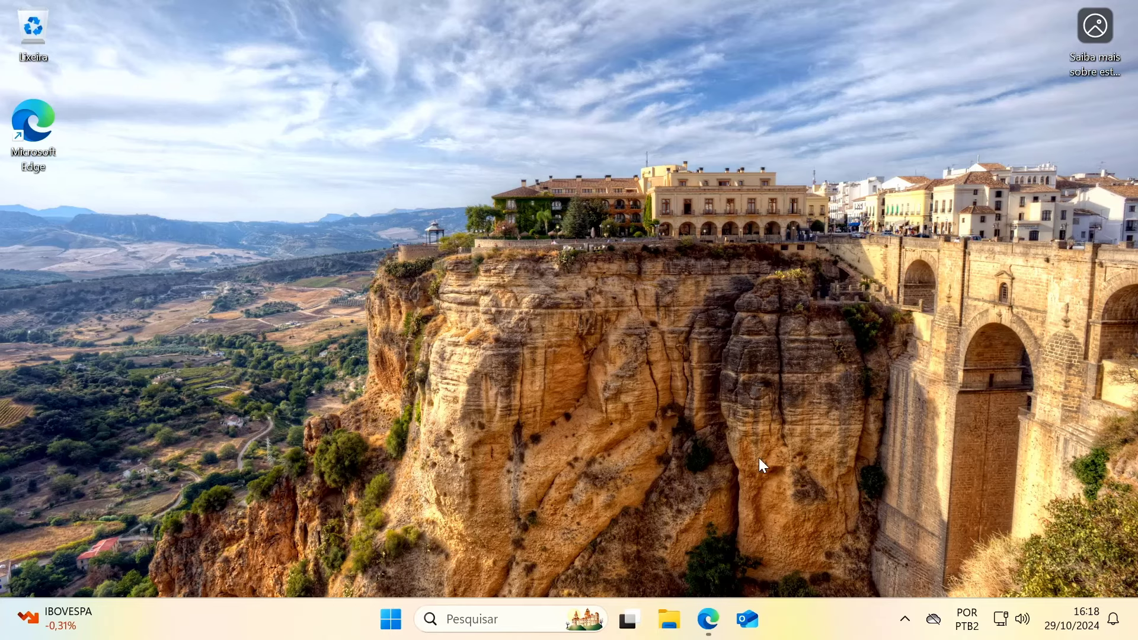
Switch to Microsoft Edge and look over the Kaspersky promotion article and its KaBuM! voucher banner.
{"action": "left_click", "coordinate": [710, 618]}
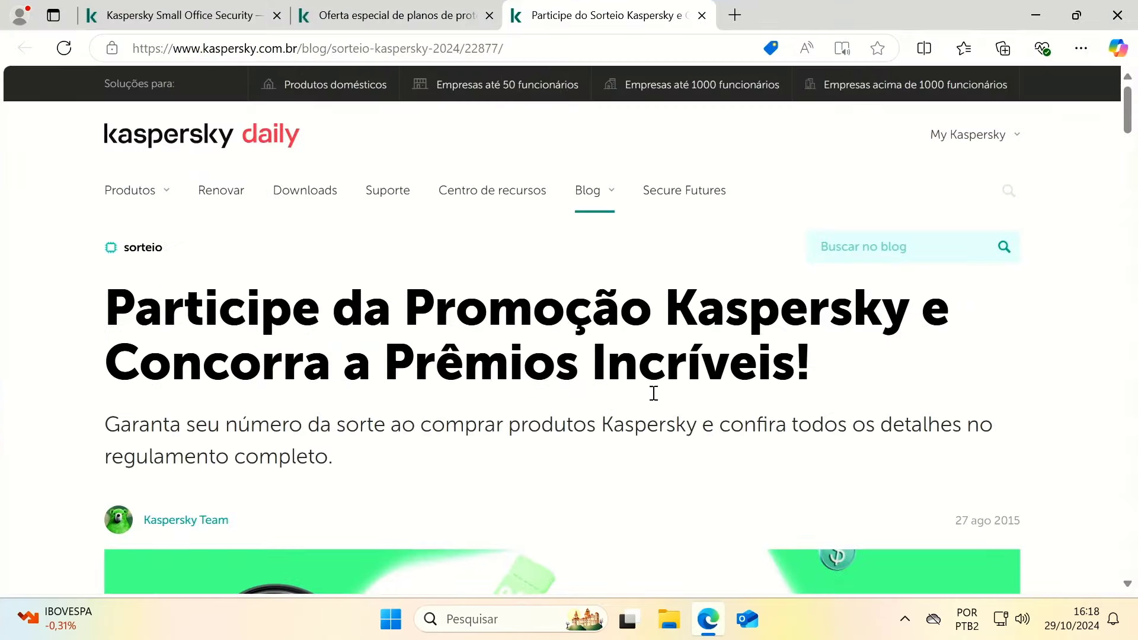
{"action": "scroll", "coordinate": [657, 397], "scroll_direction": "down", "scroll_amount": 3}
{"action": "scroll", "coordinate": [763, 325], "scroll_direction": "down", "scroll_amount": 5}
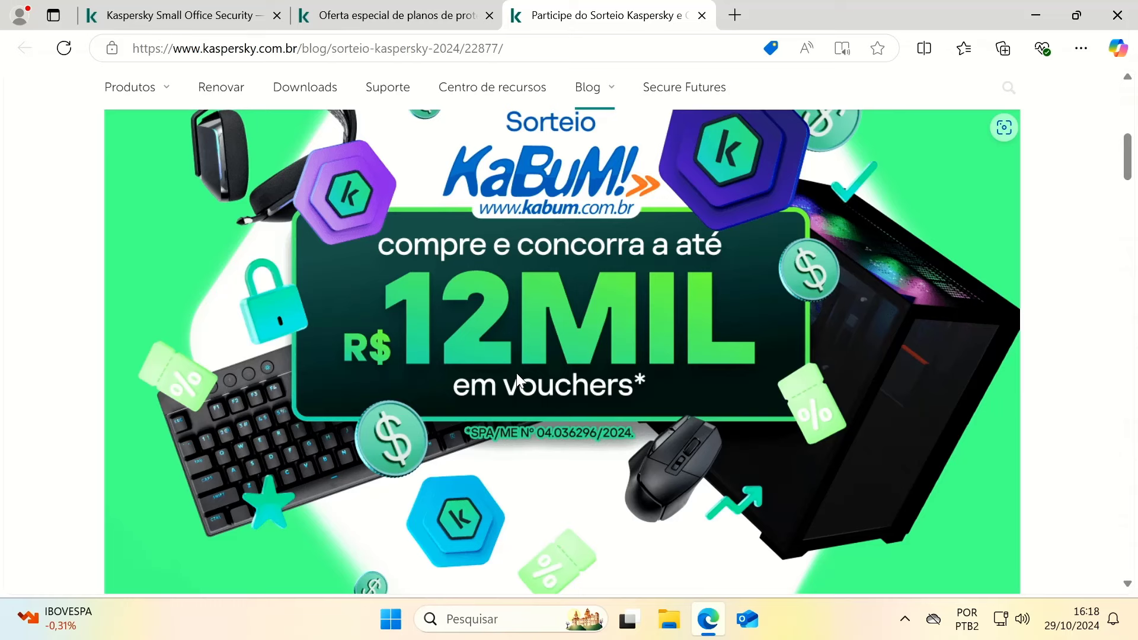
On the Kaspersky special offer page, select 1 device for 1 year under Plano avançado and add the plan to the cart.
{"action": "left_click", "coordinate": [363, 13]}
{"action": "scroll", "coordinate": [445, 336], "scroll_direction": "down", "scroll_amount": 1}
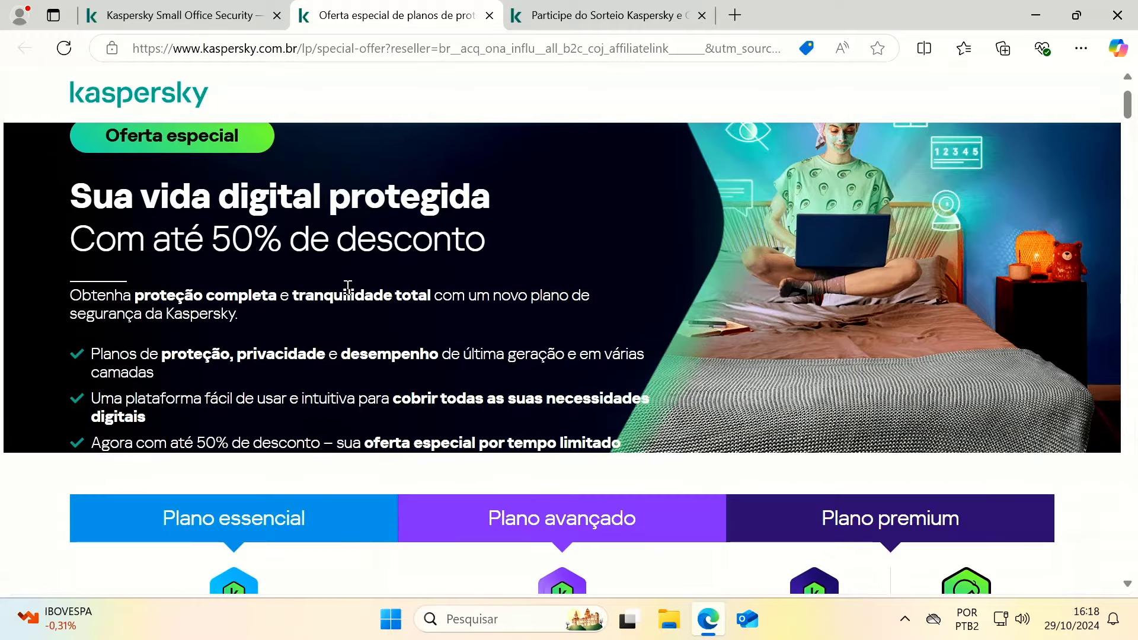
{"action": "left_click_drag", "start_coordinate": [219, 238], "coordinate": [296, 240]}
{"action": "scroll", "coordinate": [627, 376], "scroll_direction": "down", "scroll_amount": 10}
{"action": "left_click", "coordinate": [616, 433]}
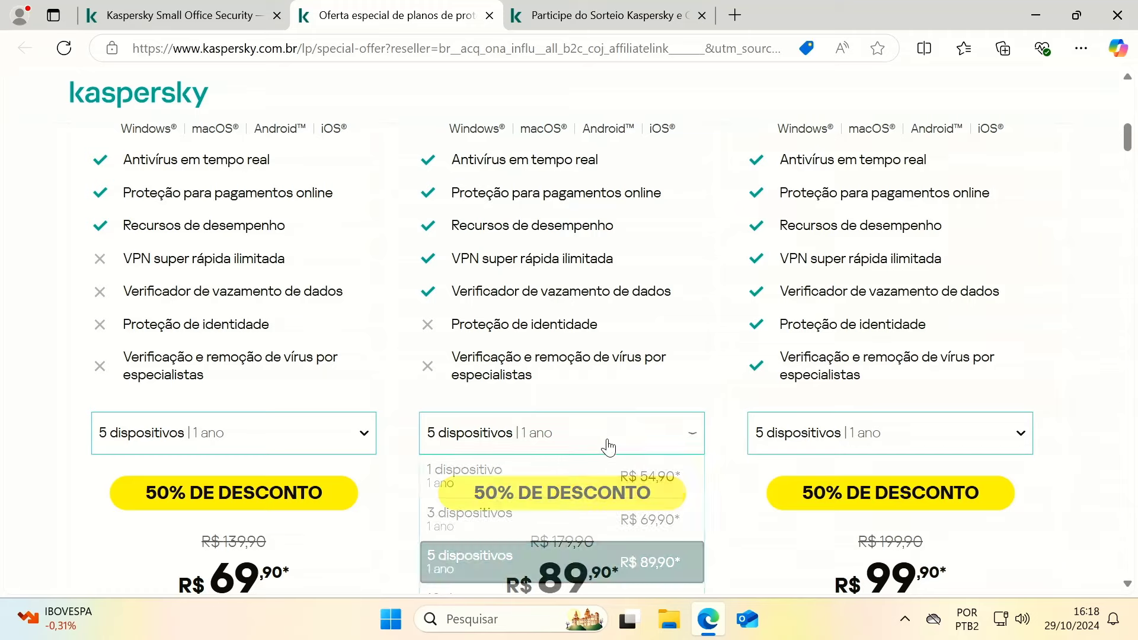
{"action": "left_click", "coordinate": [558, 479]}
{"action": "scroll", "coordinate": [612, 468], "scroll_direction": "down", "scroll_amount": 4}
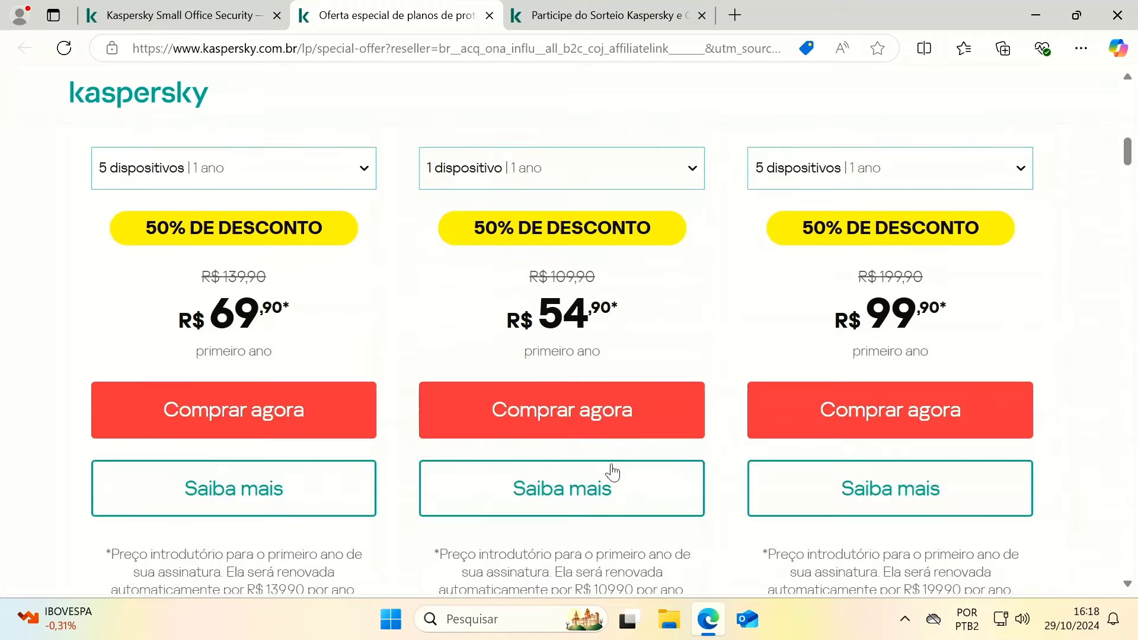
{"action": "left_click", "coordinate": [617, 421]}
{"action": "scroll", "coordinate": [673, 452], "scroll_direction": "up", "scroll_amount": 5}
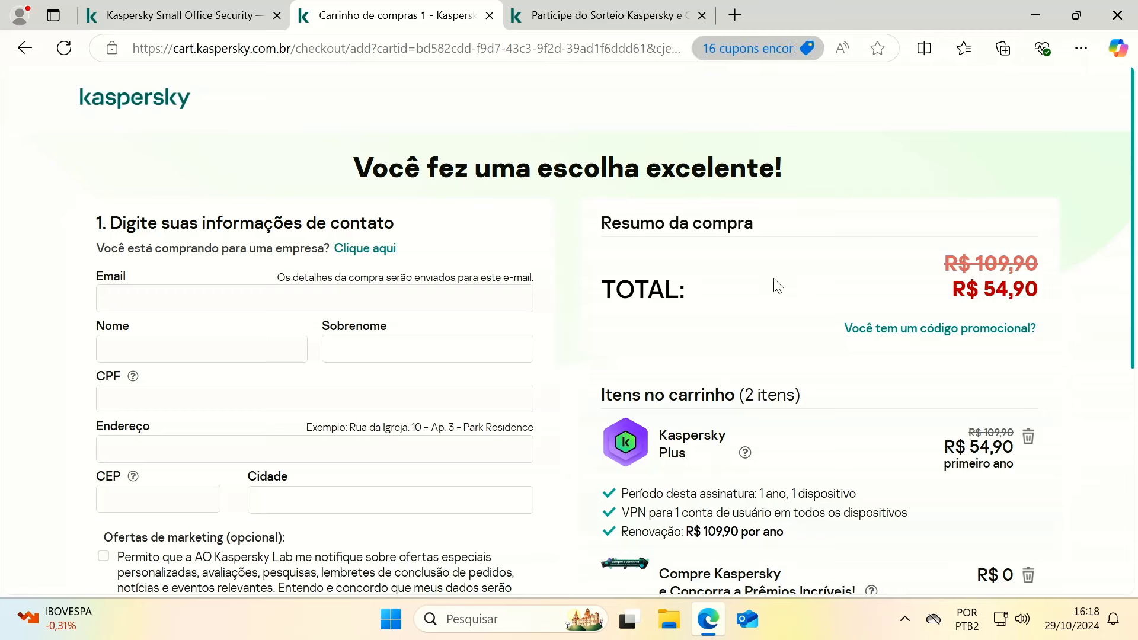
Apply the promotional code SAYRO to the Kaspersky Plus cart.
{"action": "left_click", "coordinate": [861, 325]}
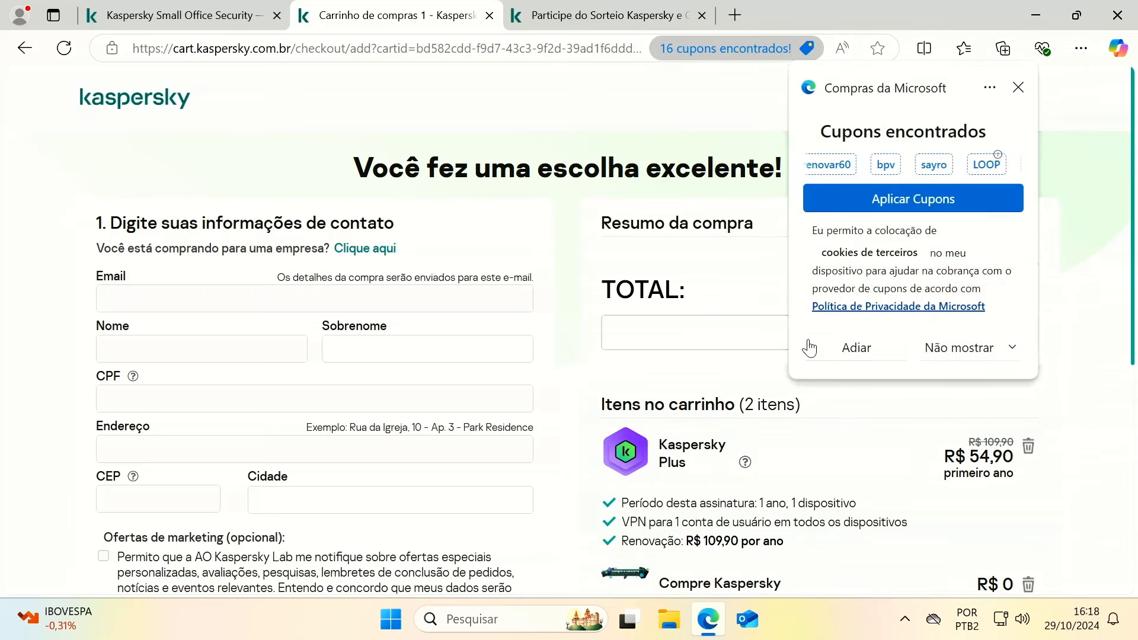
{"action": "left_click", "coordinate": [694, 347]}
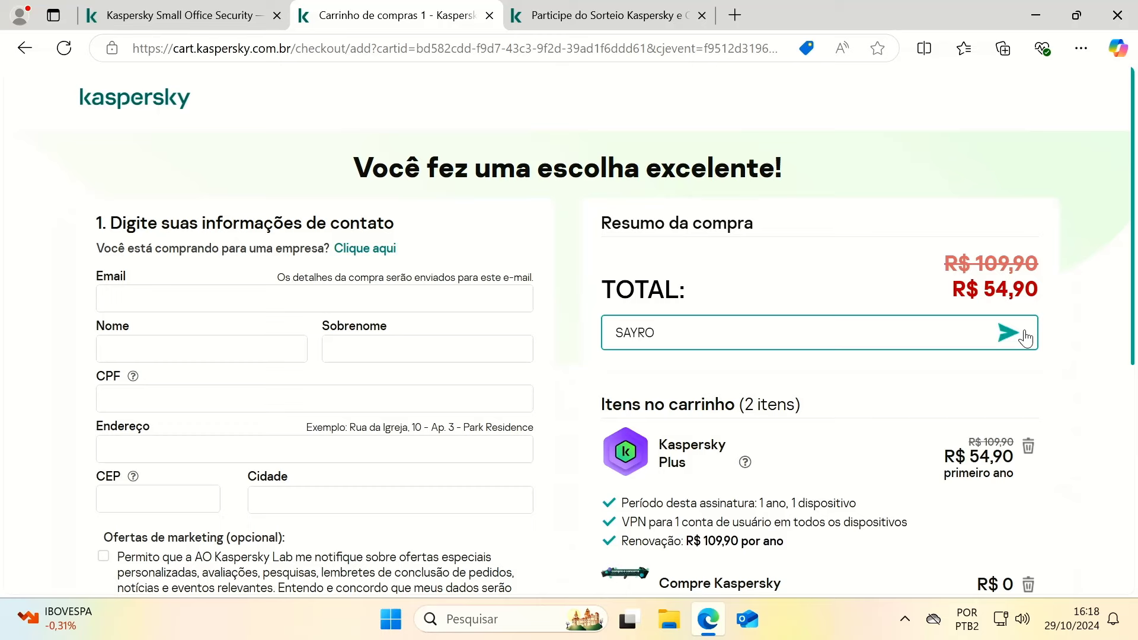
{"action": "left_click", "coordinate": [1024, 337]}
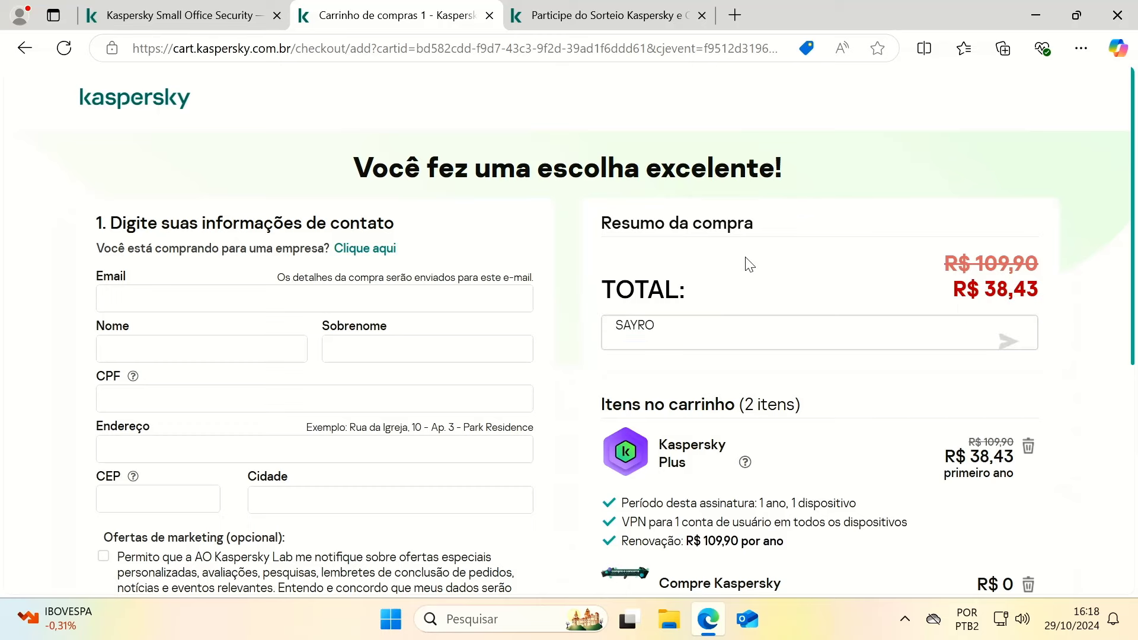
Examine the prize draw item in the cart and the participation details in the promotion article, and return to the cart.
{"action": "scroll", "coordinate": [750, 265], "scroll_direction": "down", "scroll_amount": 3}
{"action": "left_click_drag", "start_coordinate": [834, 422], "coordinate": [738, 403]}
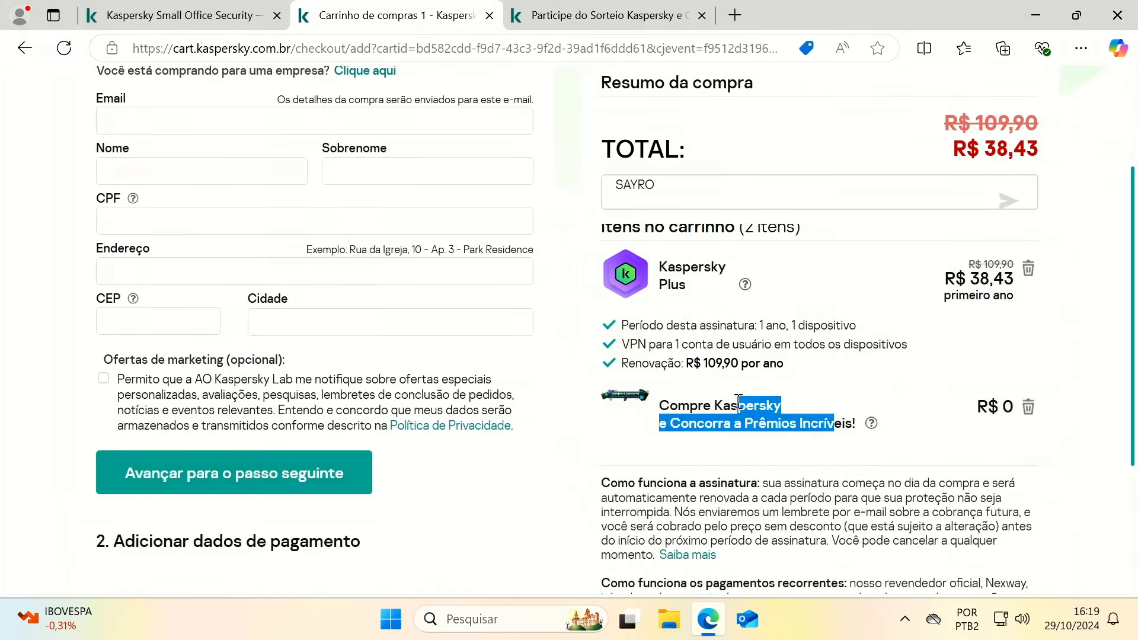
{"action": "left_click", "coordinate": [605, 14]}
{"action": "scroll", "coordinate": [652, 296], "scroll_direction": "down", "scroll_amount": 5}
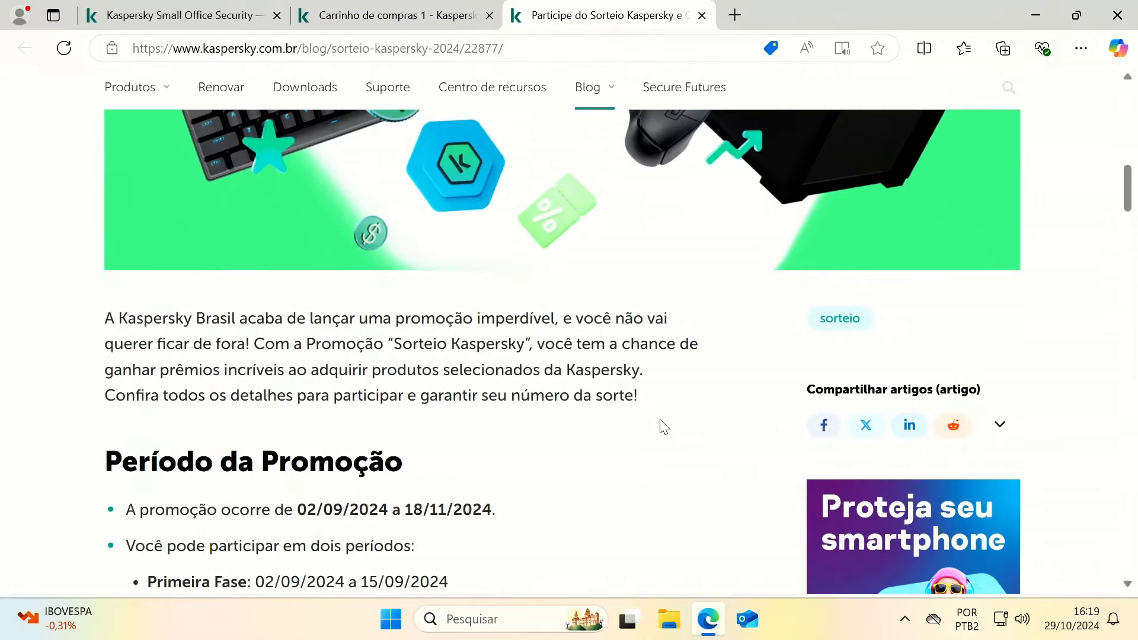
{"action": "left_click_drag", "start_coordinate": [639, 399], "coordinate": [343, 395]}
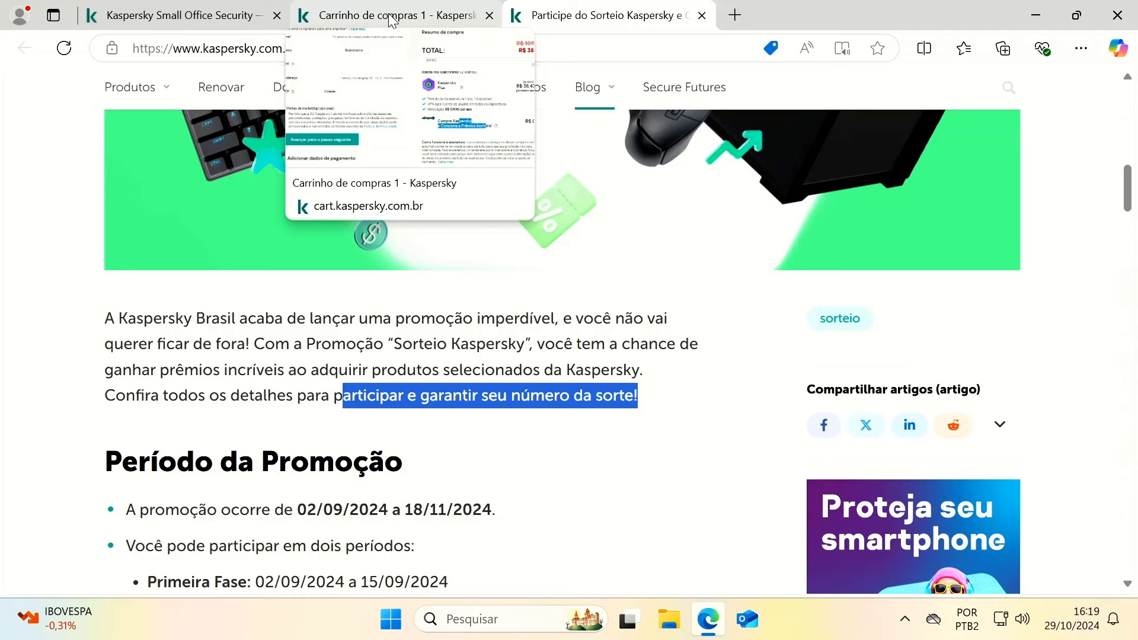
{"action": "left_click", "coordinate": [391, 20]}
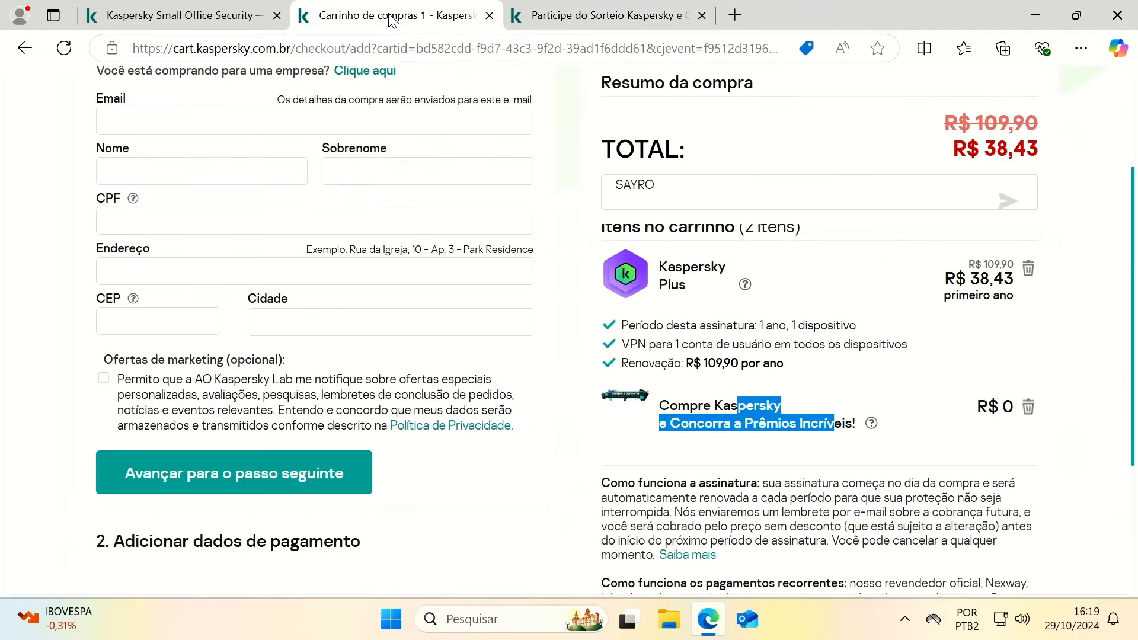
On the Kaspersky Small Office Security page, review the plan's protection features and set the number of users to 3.
{"action": "left_click", "coordinate": [247, 19]}
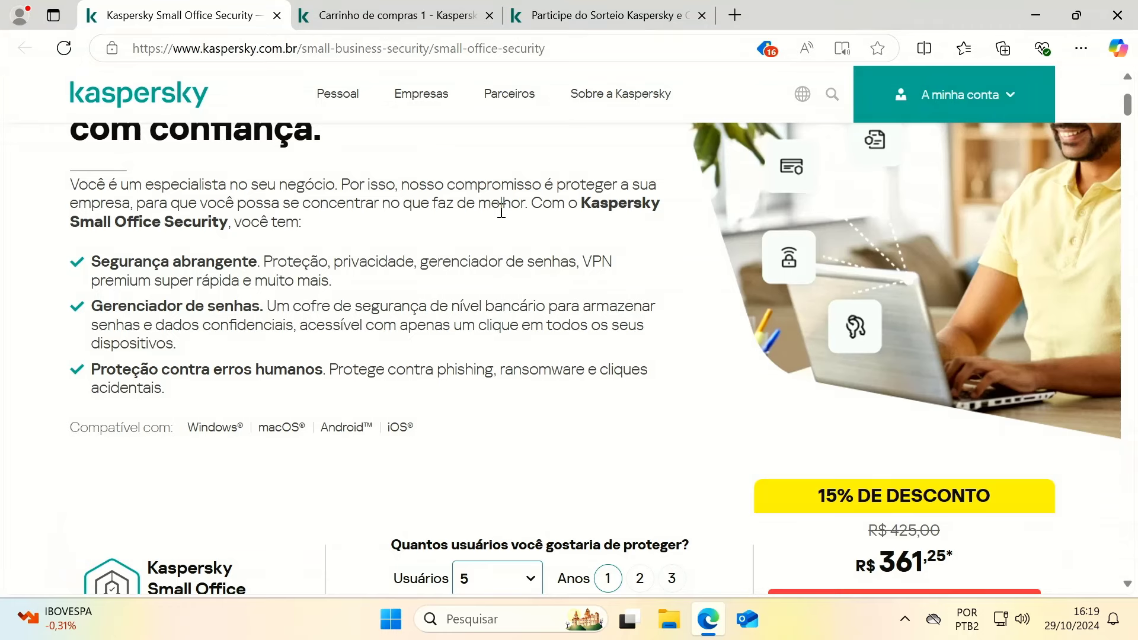
{"action": "left_click_drag", "start_coordinate": [519, 266], "coordinate": [600, 266]}
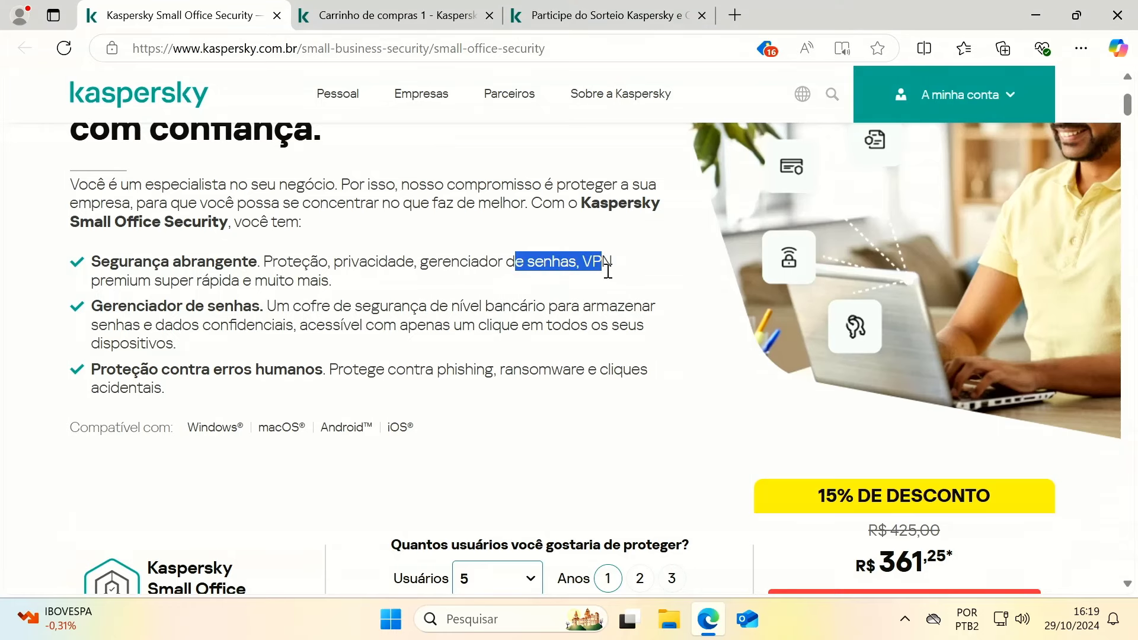
{"action": "scroll", "coordinate": [505, 286], "scroll_direction": "up", "scroll_amount": 3}
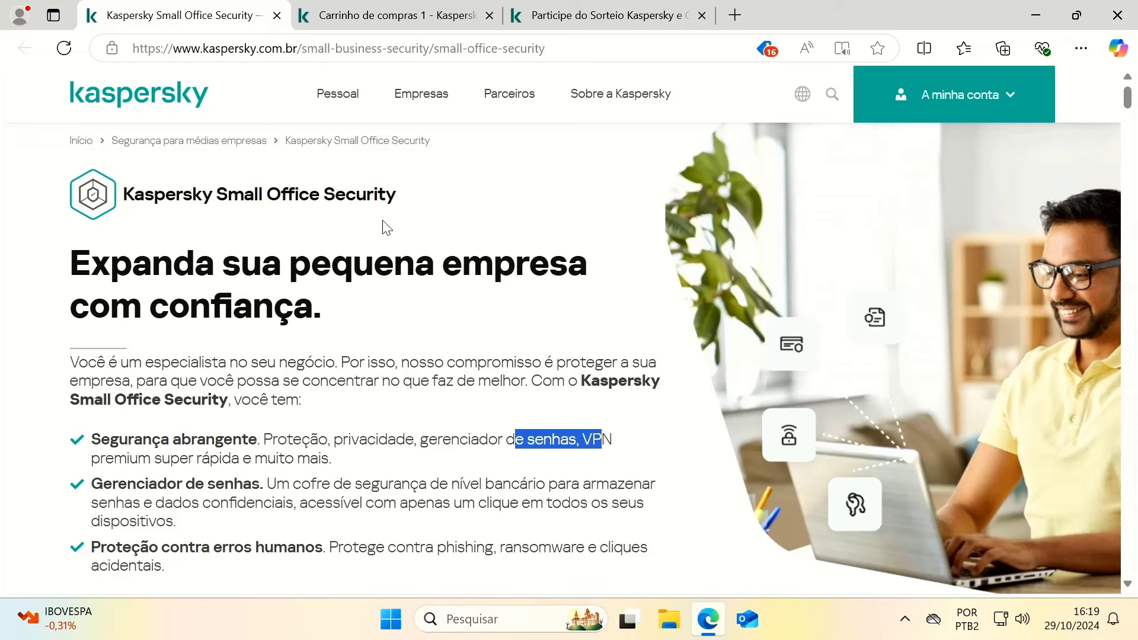
{"action": "scroll", "coordinate": [498, 266], "scroll_direction": "down", "scroll_amount": 6}
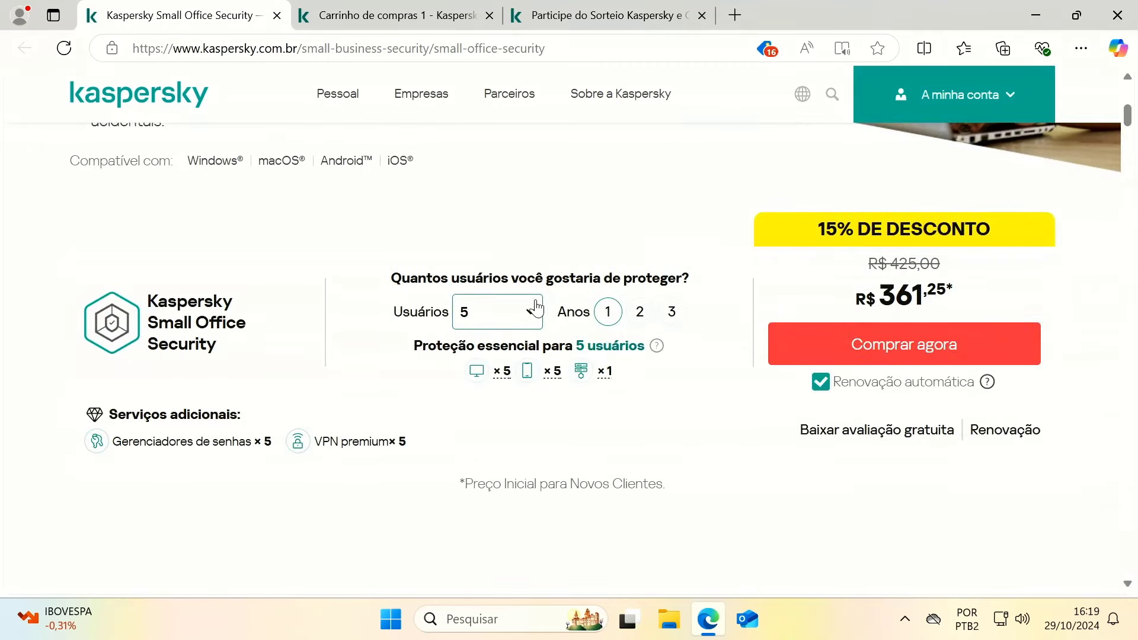
{"action": "left_click", "coordinate": [535, 309]}
{"action": "left_click", "coordinate": [498, 365]}
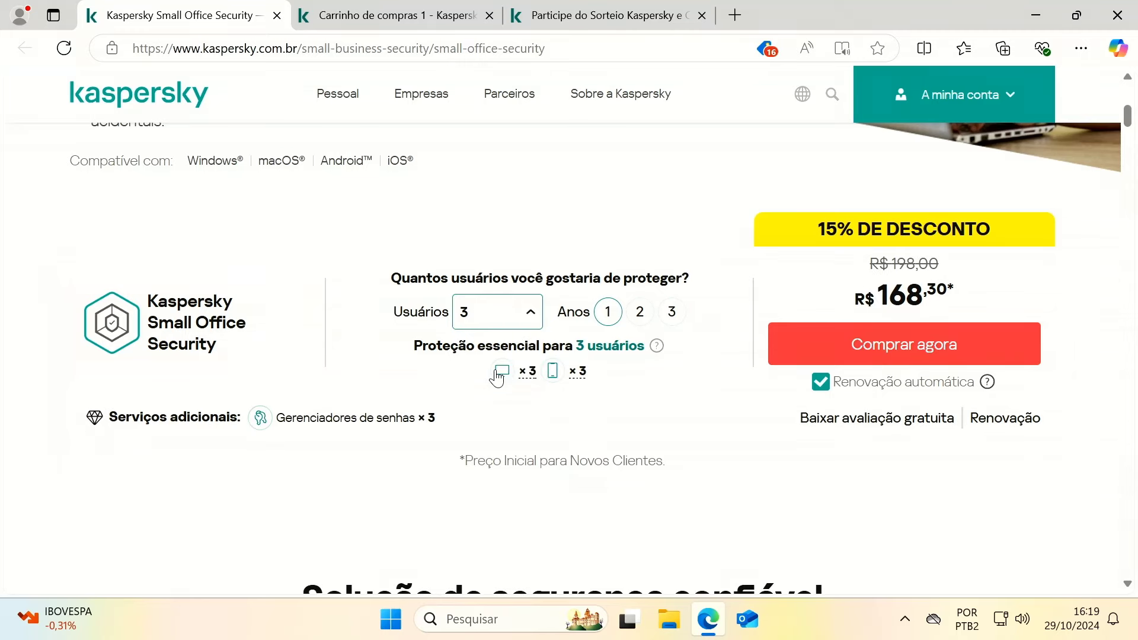
{"action": "scroll", "coordinate": [548, 316], "scroll_direction": "up", "scroll_amount": 1}
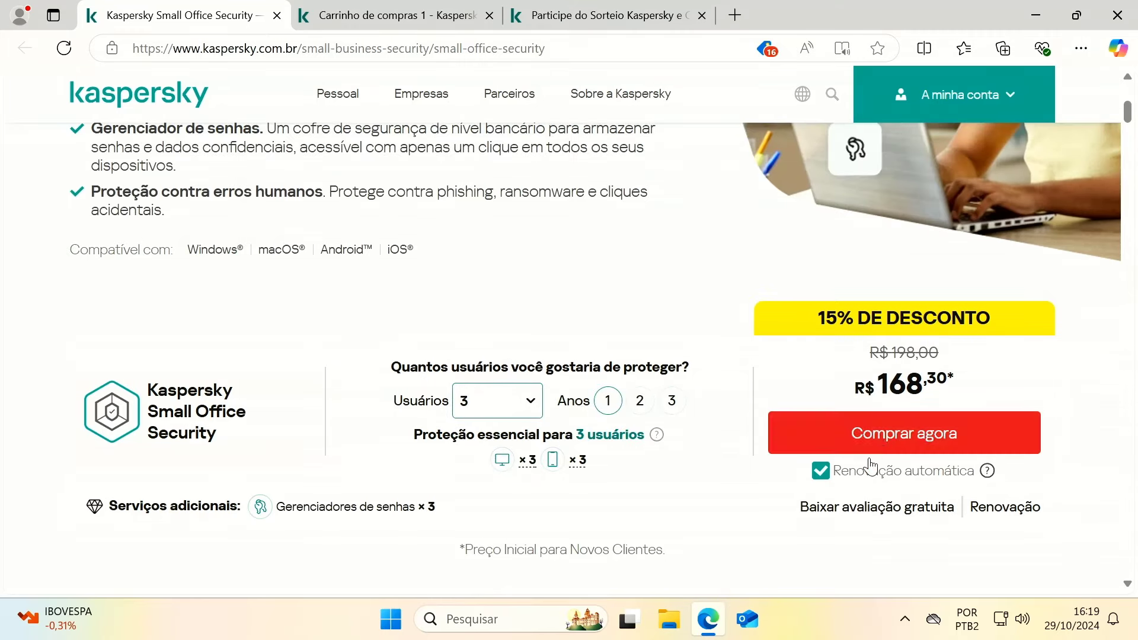
Turn off automatic renewal for Kaspersky Small Office Security, choose manual renewal, and proceed to the purchase.
{"action": "left_click", "coordinate": [820, 471]}
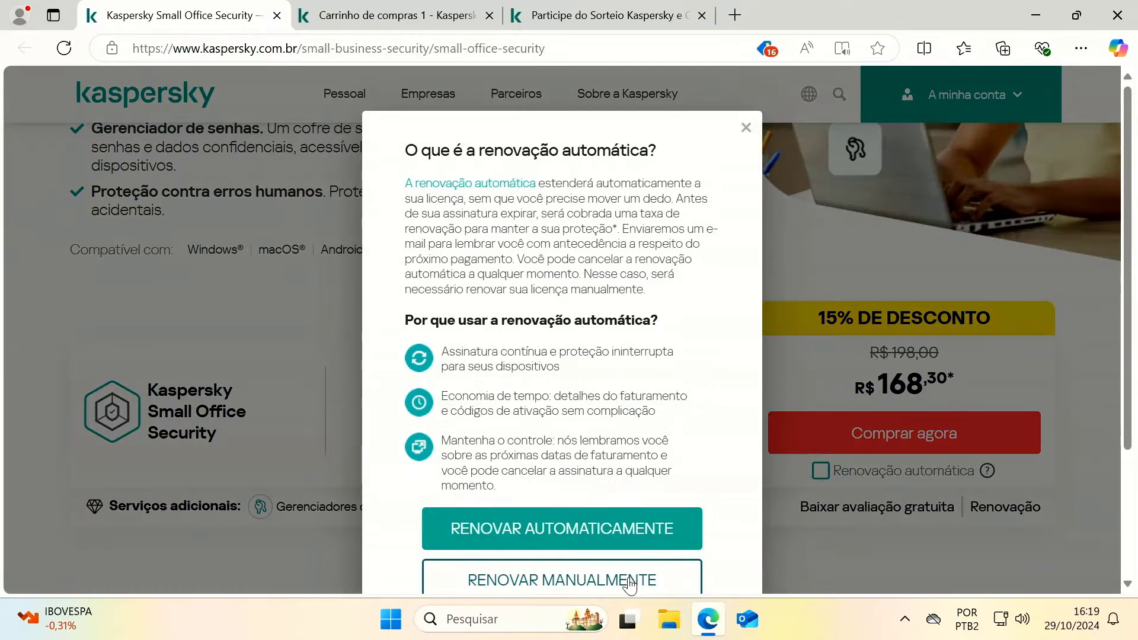
{"action": "left_click", "coordinate": [630, 586]}
{"action": "left_click", "coordinate": [859, 432]}
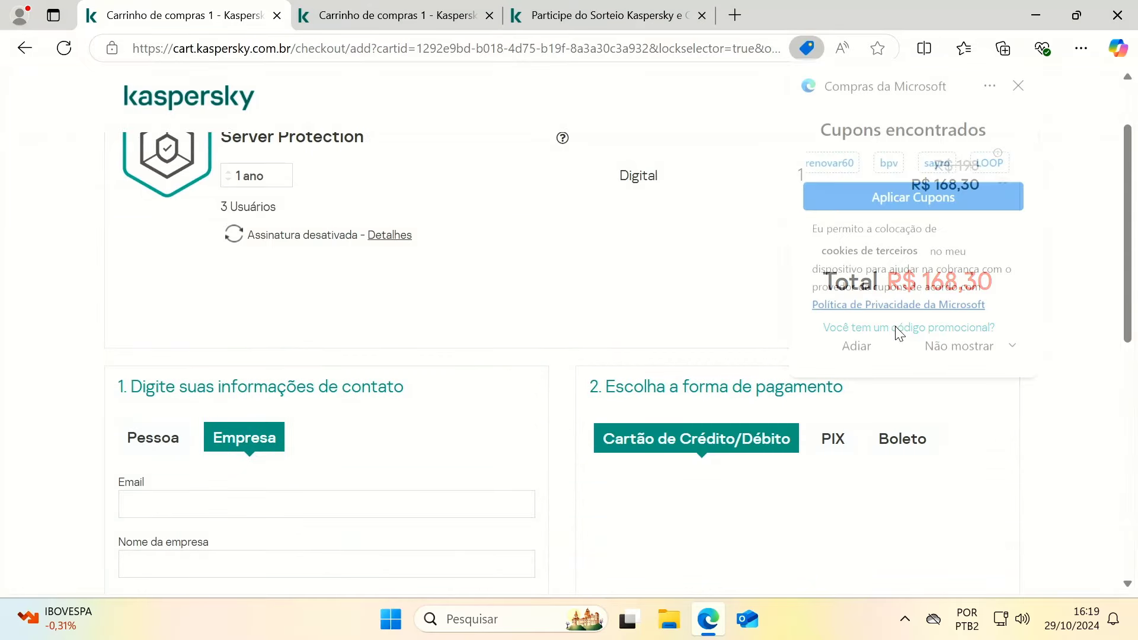
Postpone the browser's coupon suggestion and apply the promotional code SAYRO to the Small Office Security order.
{"action": "left_click", "coordinate": [857, 345]}
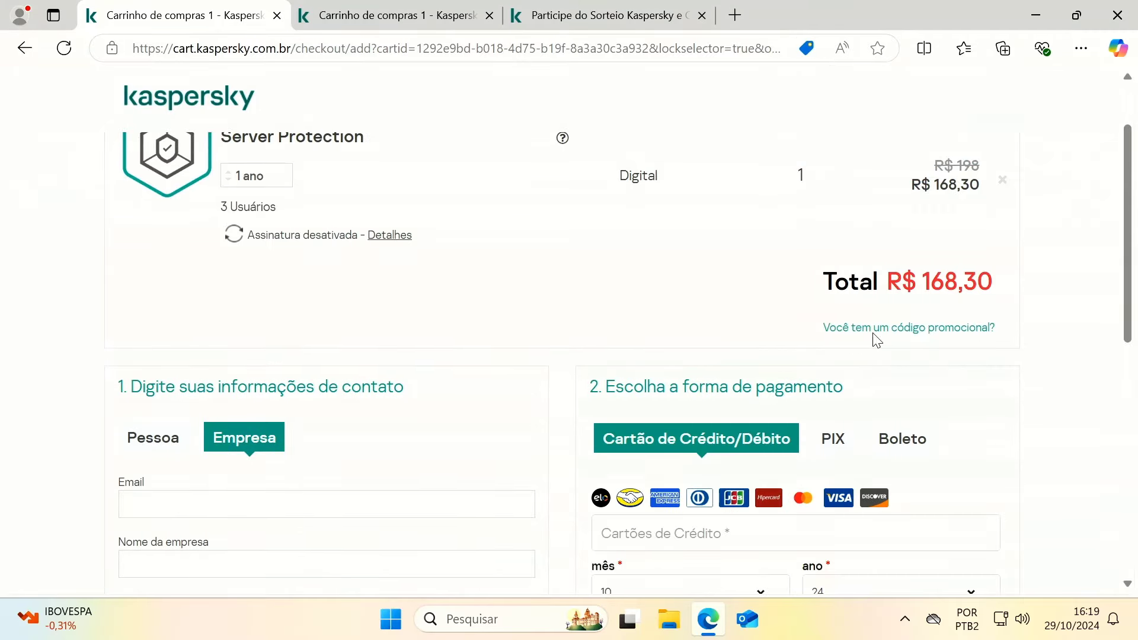
{"action": "left_click", "coordinate": [830, 327]}
{"action": "type", "text": "SA"}
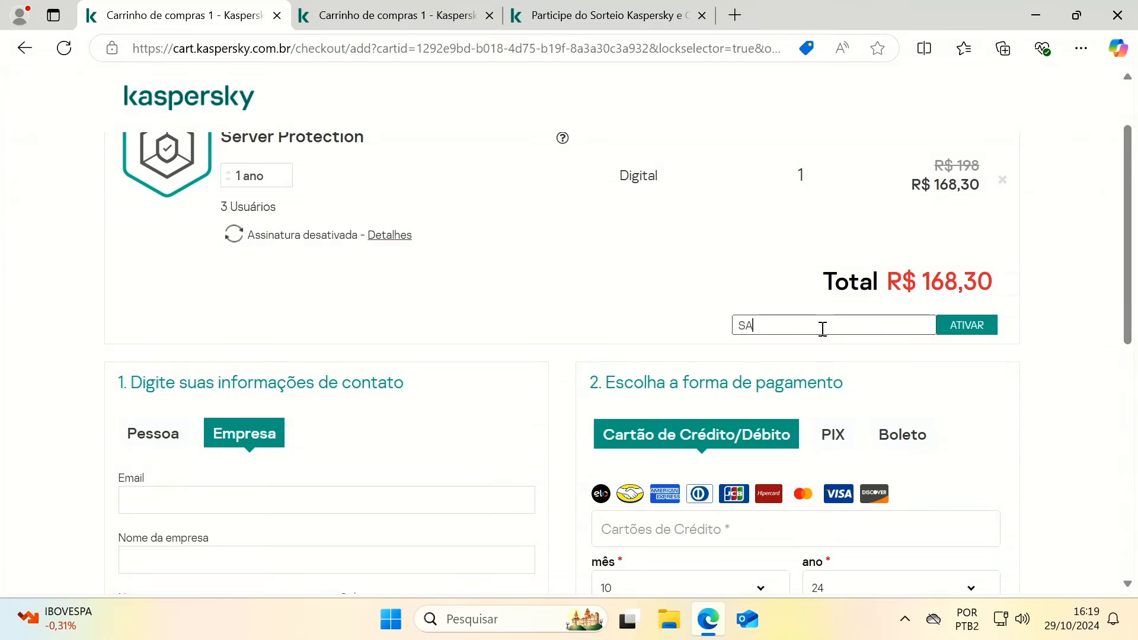
{"action": "type", "text": "YRO"}
{"action": "left_click", "coordinate": [958, 327]}
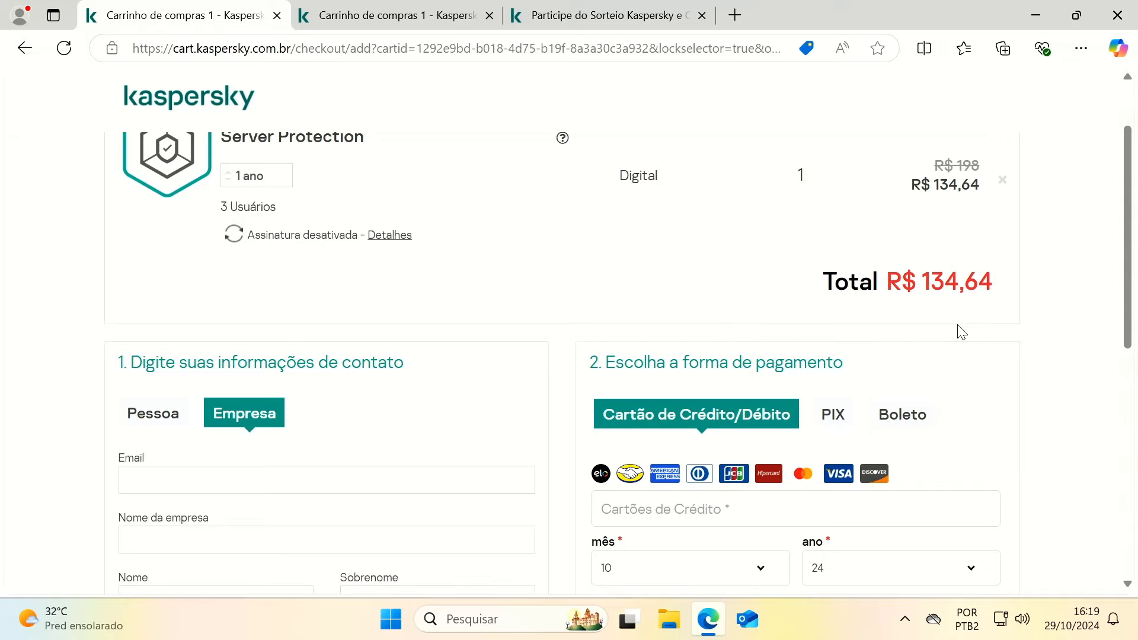
Close the browser and display the Windows version information by running WINVER.
{"action": "left_click", "coordinate": [1117, 15]}
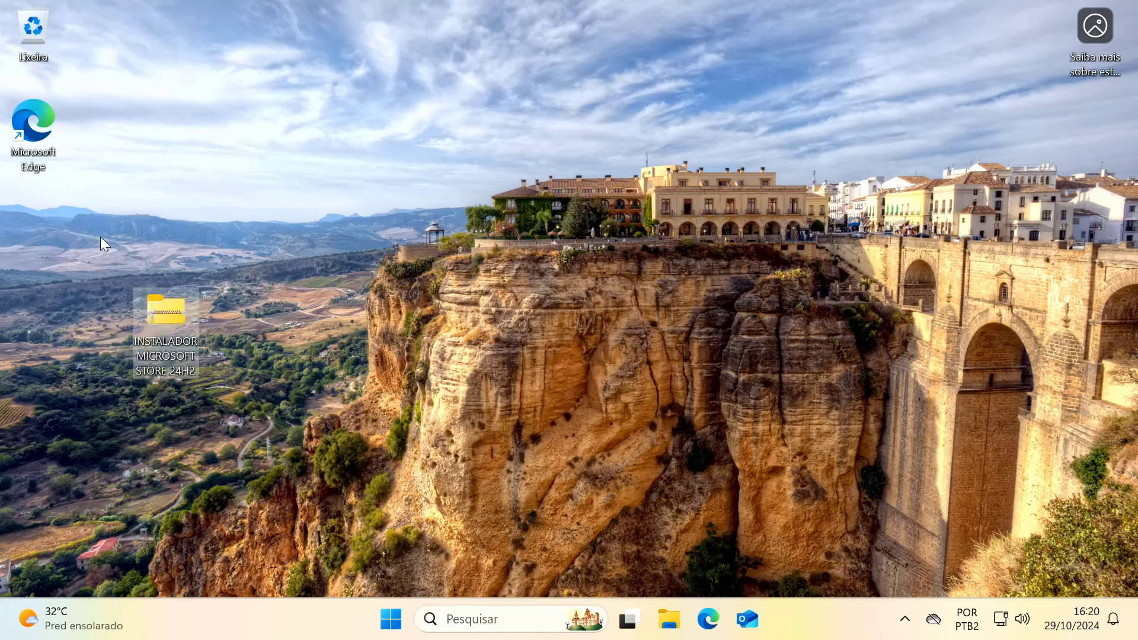
{"action": "mouse_move", "coordinate": [89, 224]}
{"action": "left_mouse_down"}
{"action": "mouse_move", "coordinate": [240, 374]}
{"action": "mouse_move", "coordinate": [268, 387]}
{"action": "left_mouse_up"}
{"action": "left_click_drag", "start_coordinate": [259, 404], "coordinate": [233, 377]}
{"action": "right_click", "coordinate": [391, 619]}
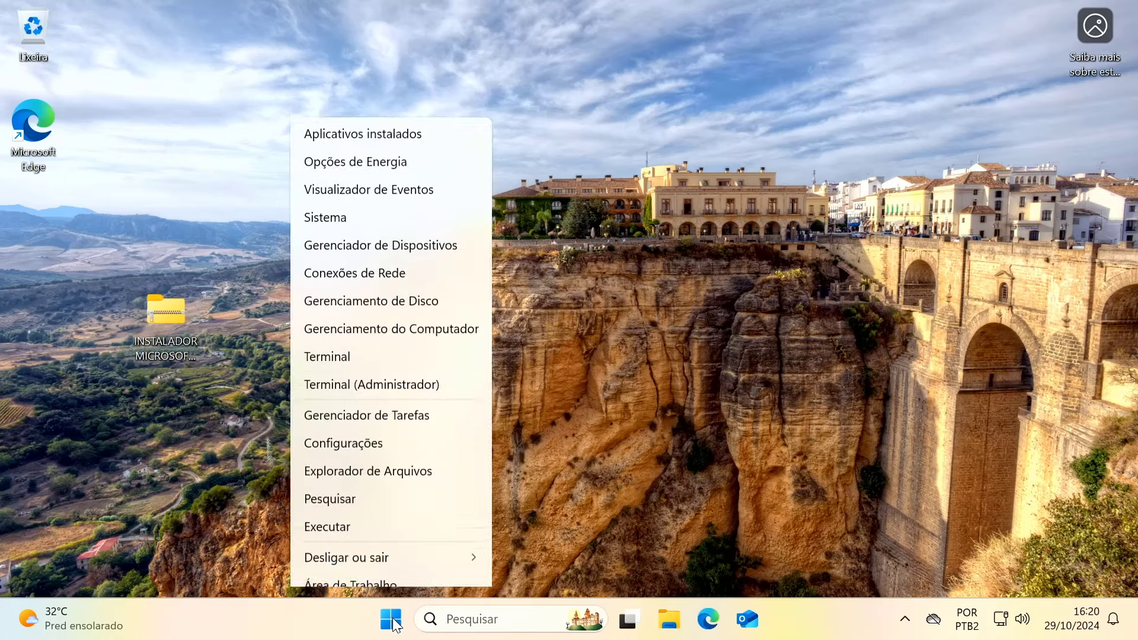
{"action": "left_click", "coordinate": [352, 517]}
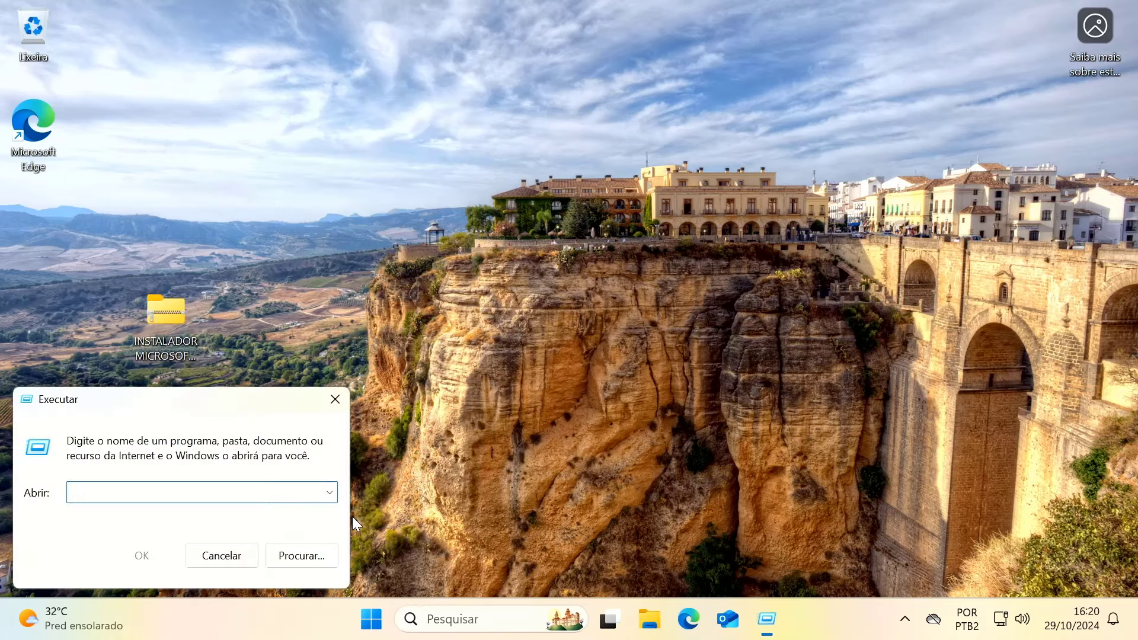
{"action": "type", "text": "WINVER"}
{"action": "key", "text": "Return"}
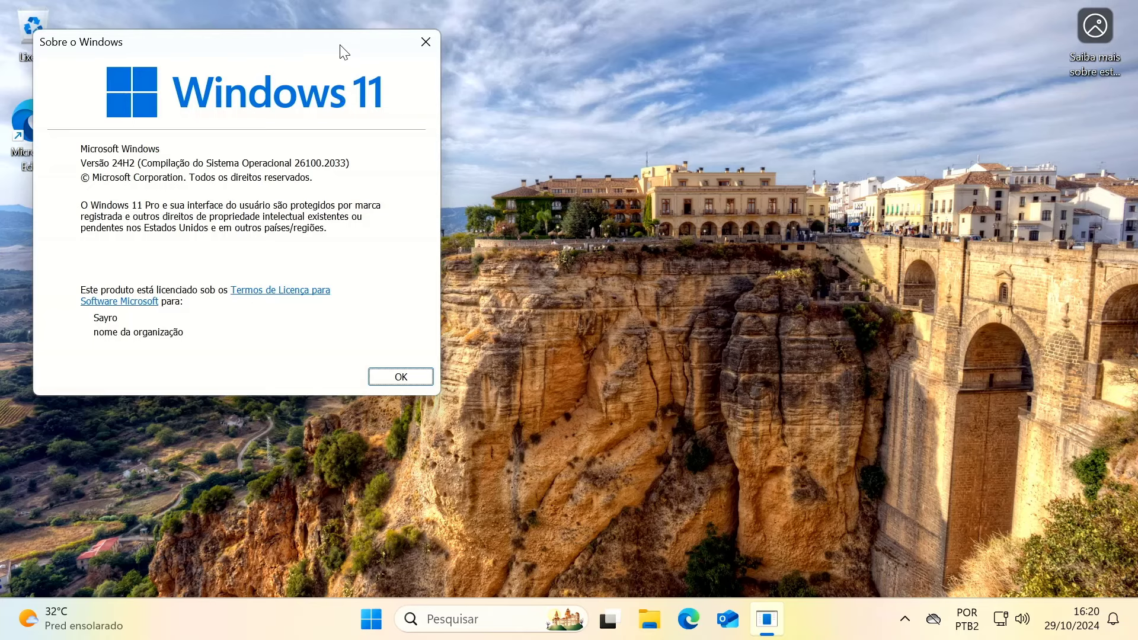
{"action": "left_click_drag", "start_coordinate": [344, 47], "coordinate": [742, 60]}
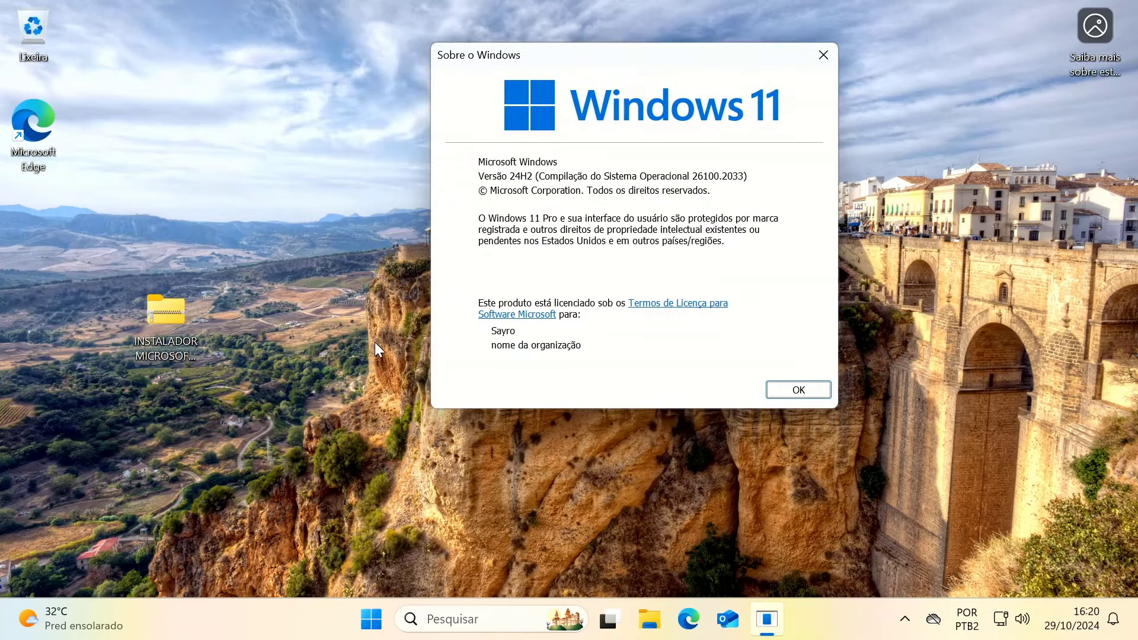
Extract the INSTALADOR MICROSOFT STORE 24H2 zip archive to a folder of the same name on the desktop.
{"action": "left_click_drag", "start_coordinate": [279, 386], "coordinate": [119, 272]}
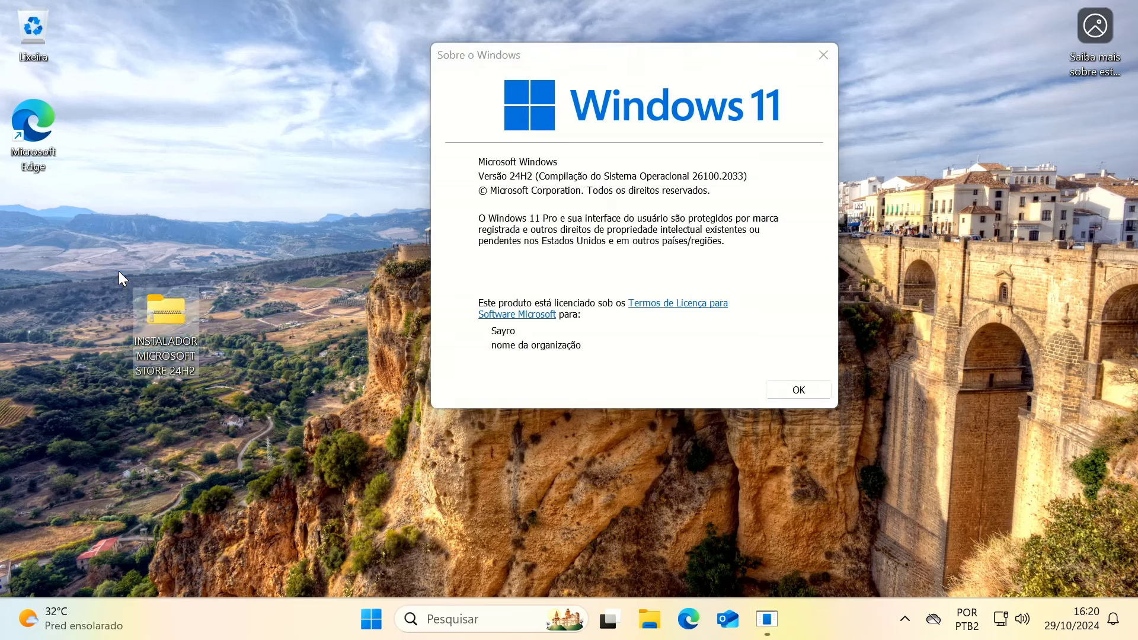
{"action": "right_click", "coordinate": [148, 311]}
{"action": "left_click", "coordinate": [191, 289]}
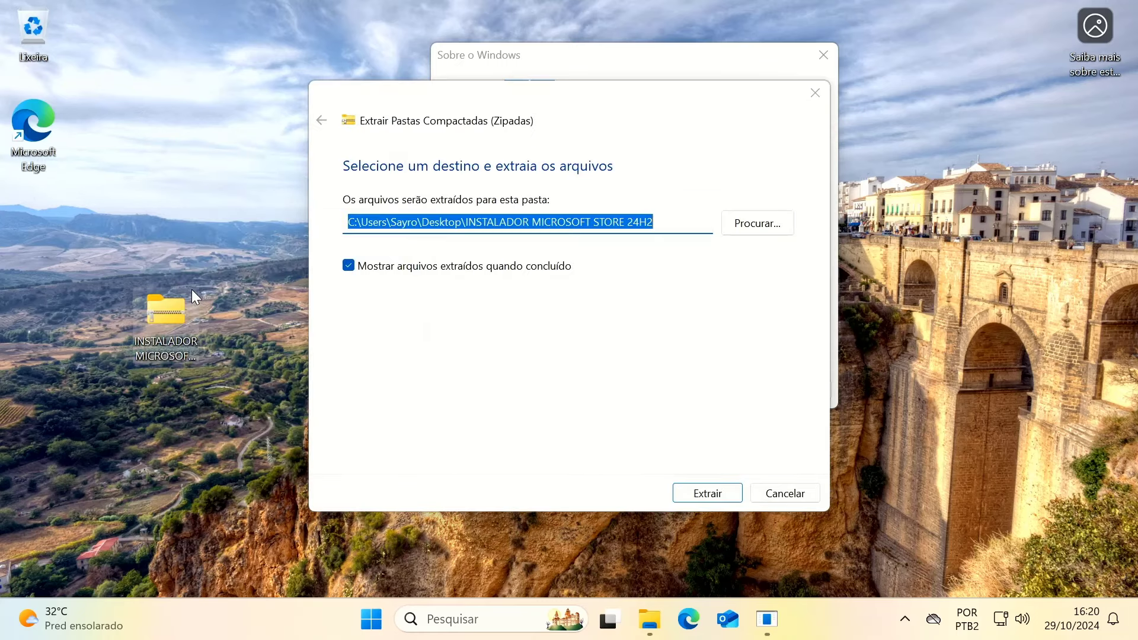
{"action": "left_click", "coordinate": [713, 497]}
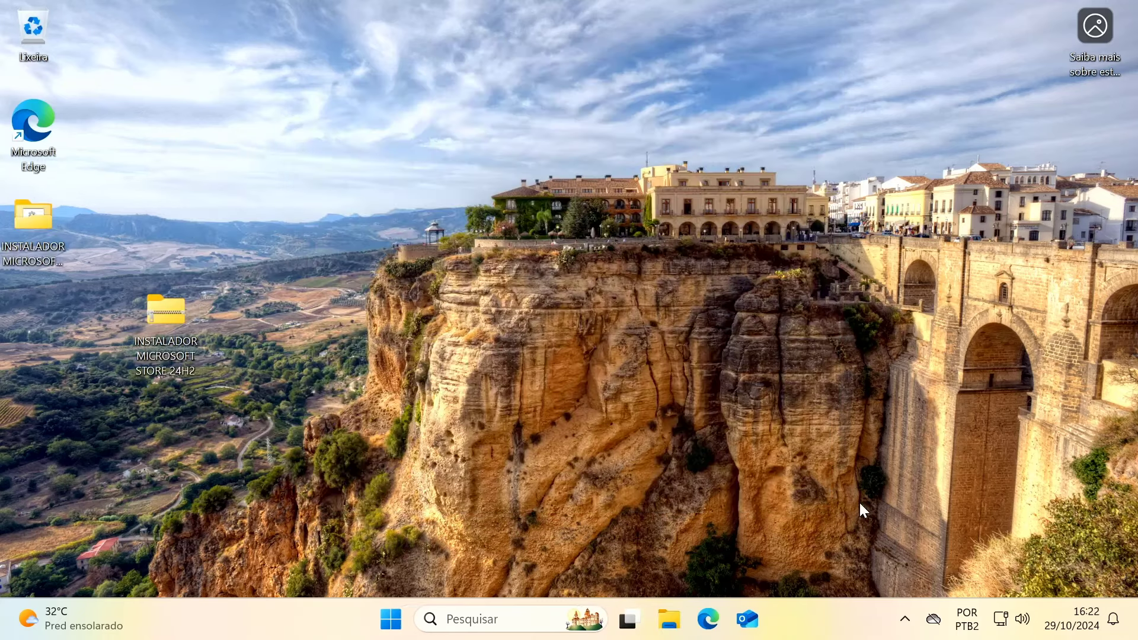
Run the INSTALADOR batch file from the extracted INSTALADOR MICROSOFT STORE 24H2 folder.
{"action": "double_click", "coordinate": [43, 239]}
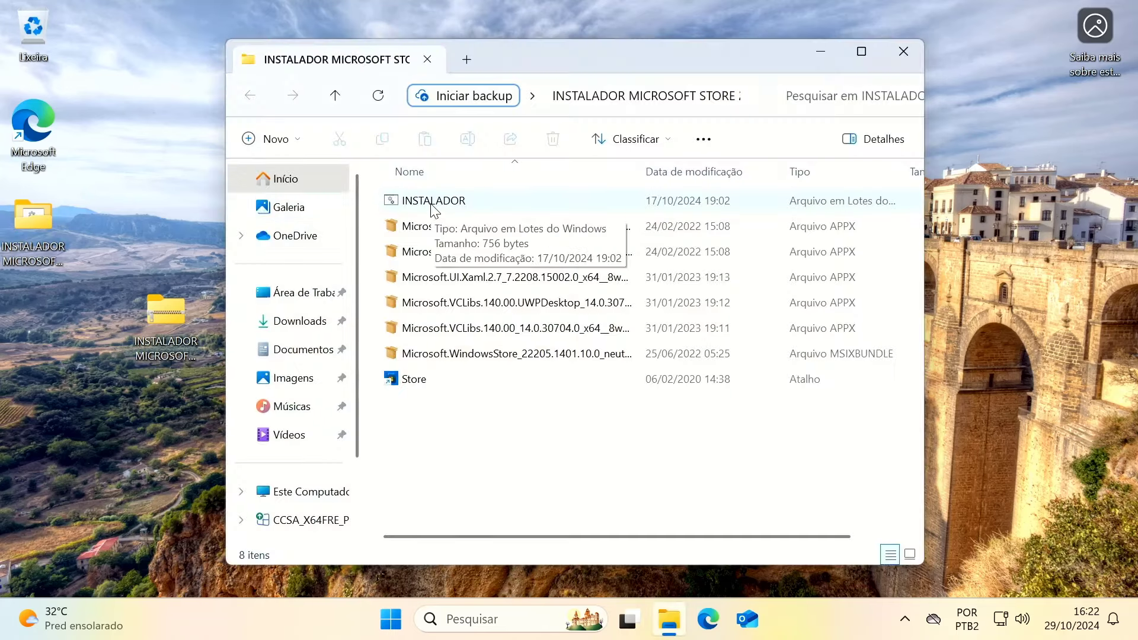
{"action": "left_click", "coordinate": [423, 202]}
{"action": "double_click", "coordinate": [424, 202]}
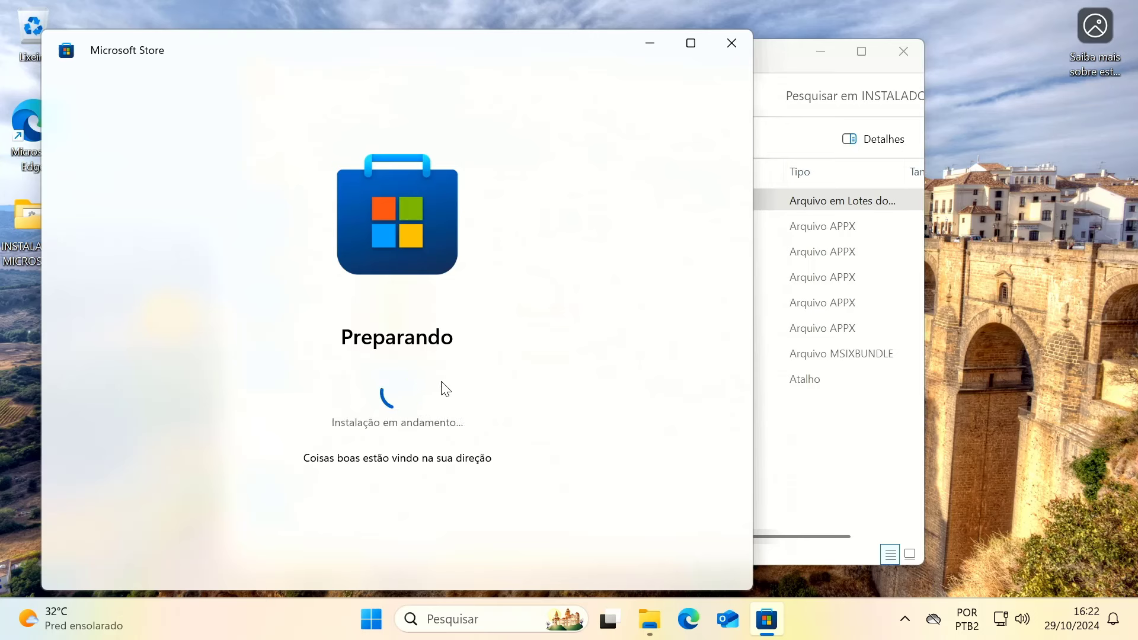
Try to copy the Store shortcut from the extracted installer folder.
{"action": "left_click", "coordinate": [784, 449]}
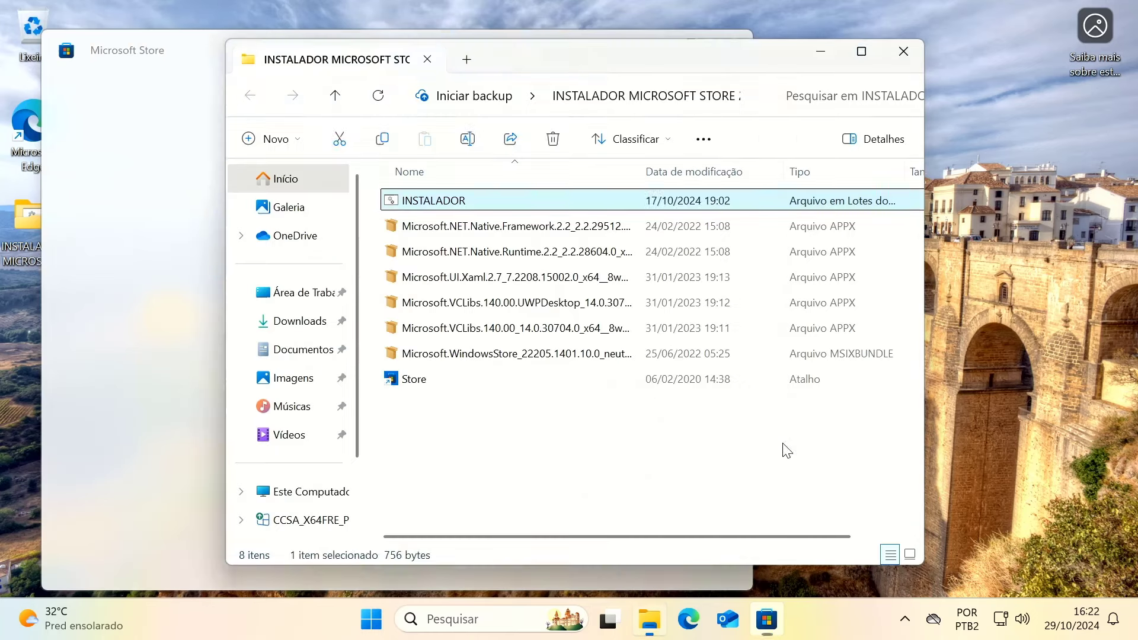
{"action": "right_click", "coordinate": [409, 382]}
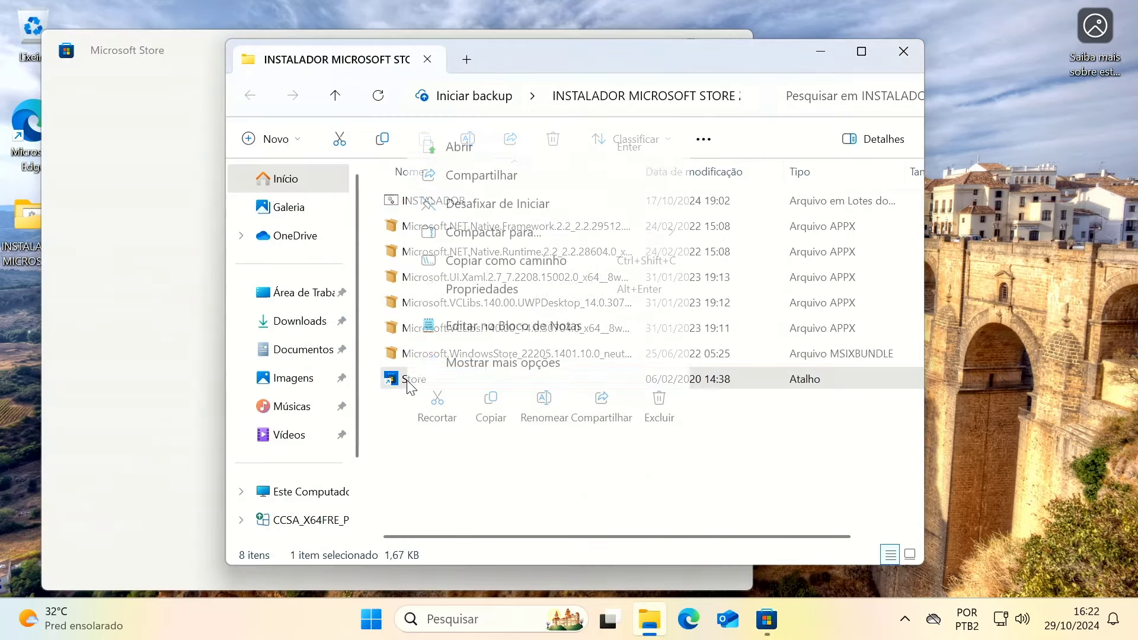
{"action": "left_click", "coordinate": [490, 412]}
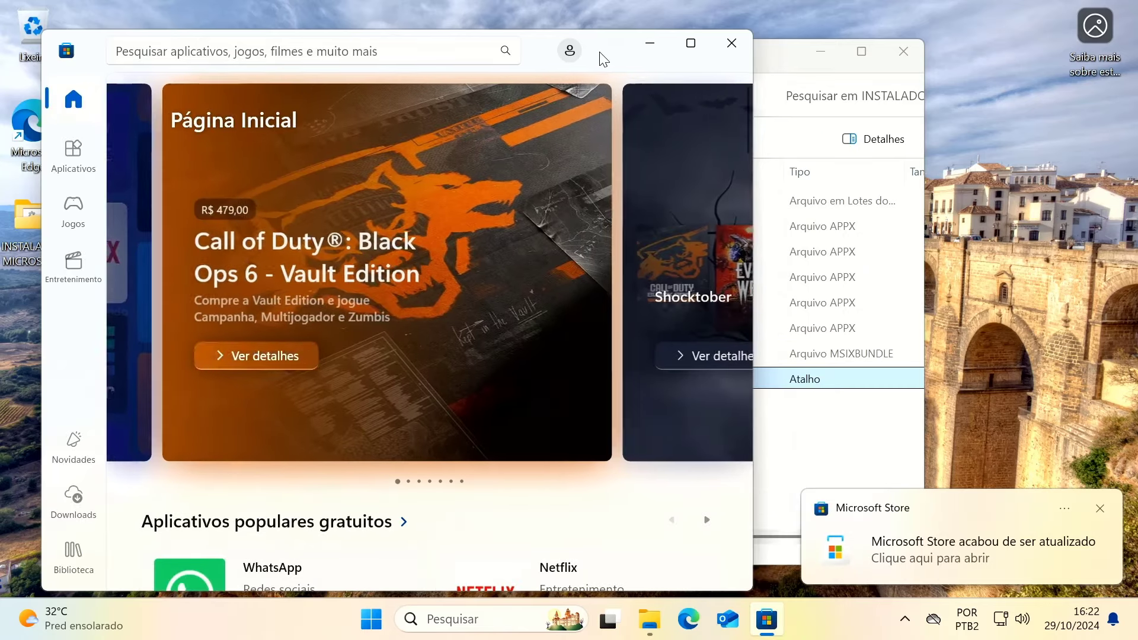
Test the installed Microsoft Store by searching for "RUF", and close the store window.
{"action": "left_click_drag", "start_coordinate": [603, 59], "coordinate": [729, 54]}
{"action": "left_click", "coordinate": [545, 48]}
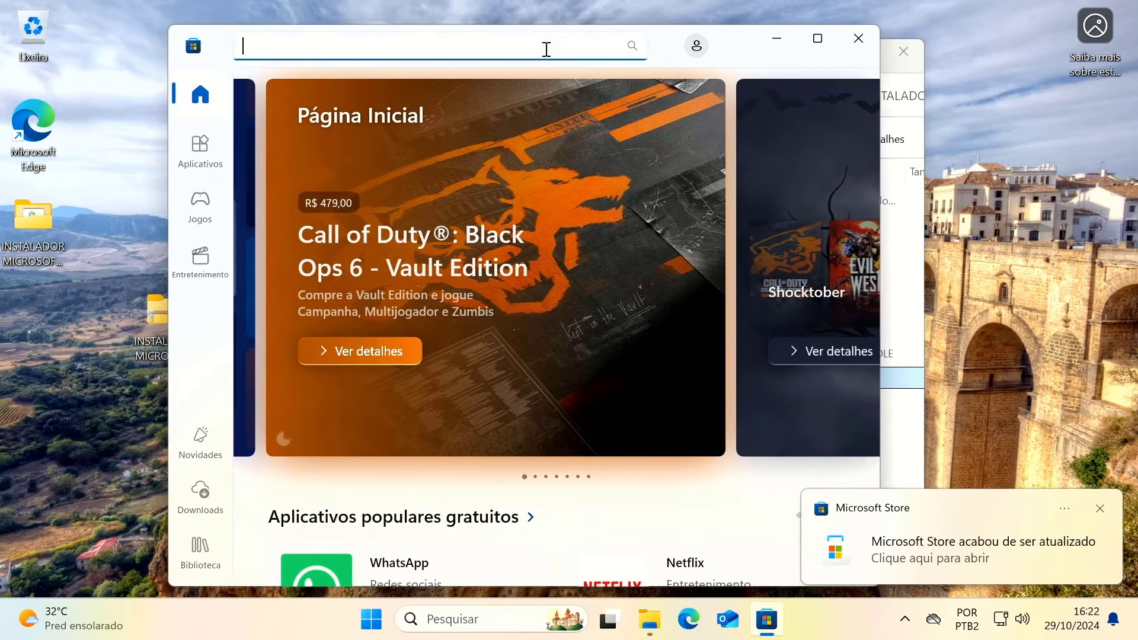
{"action": "type", "text": "RU"}
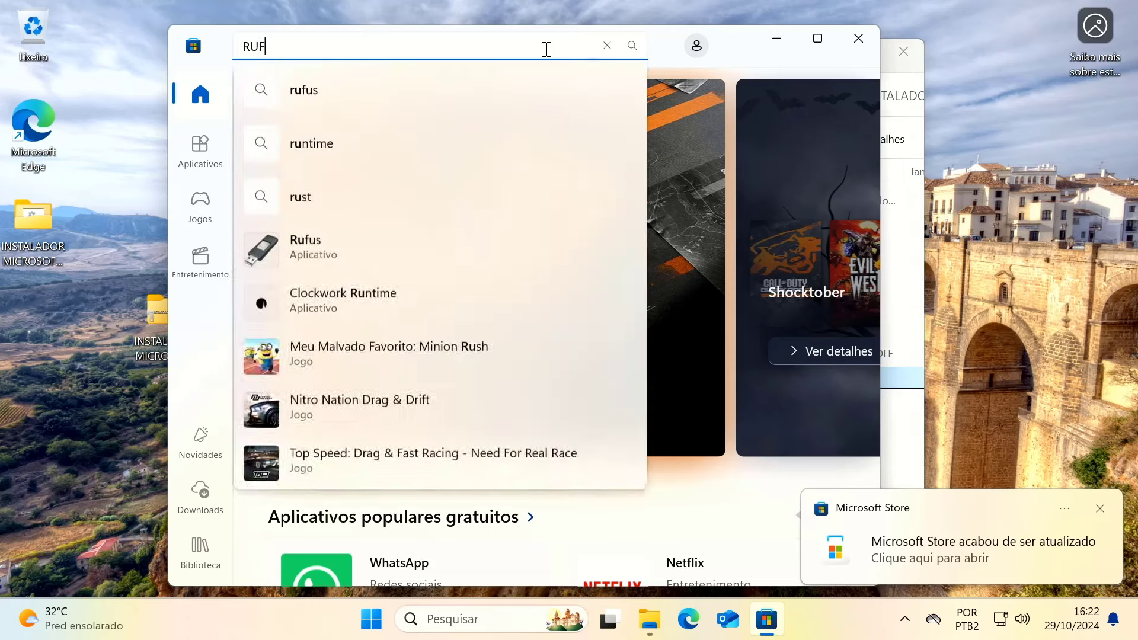
{"action": "type", "text": "F"}
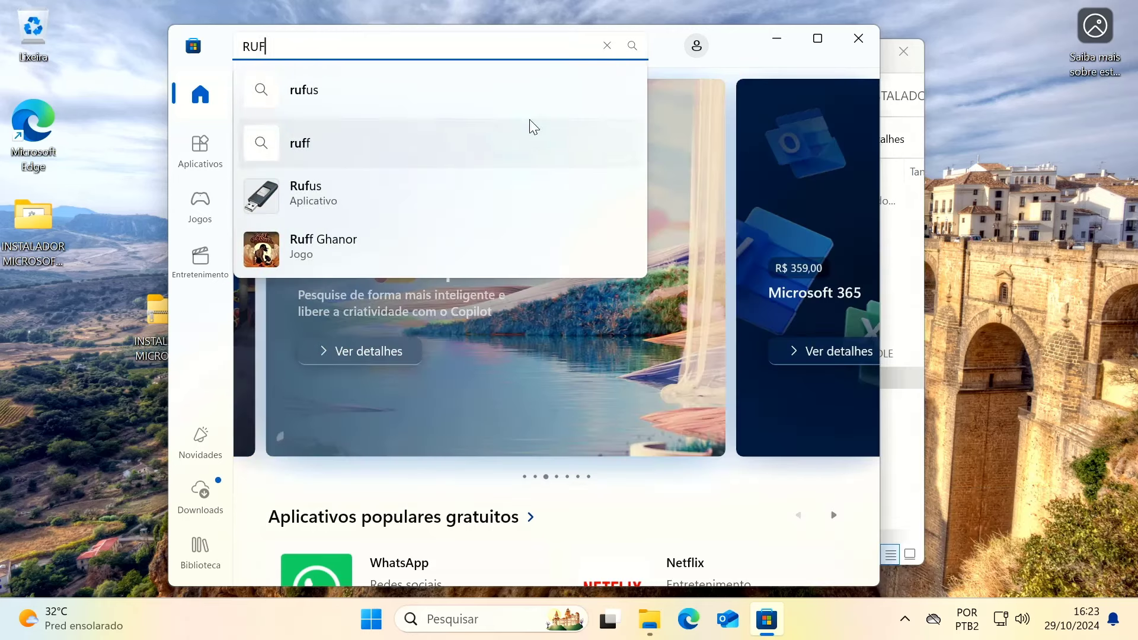
{"action": "left_click_drag", "start_coordinate": [757, 61], "coordinate": [870, 62]}
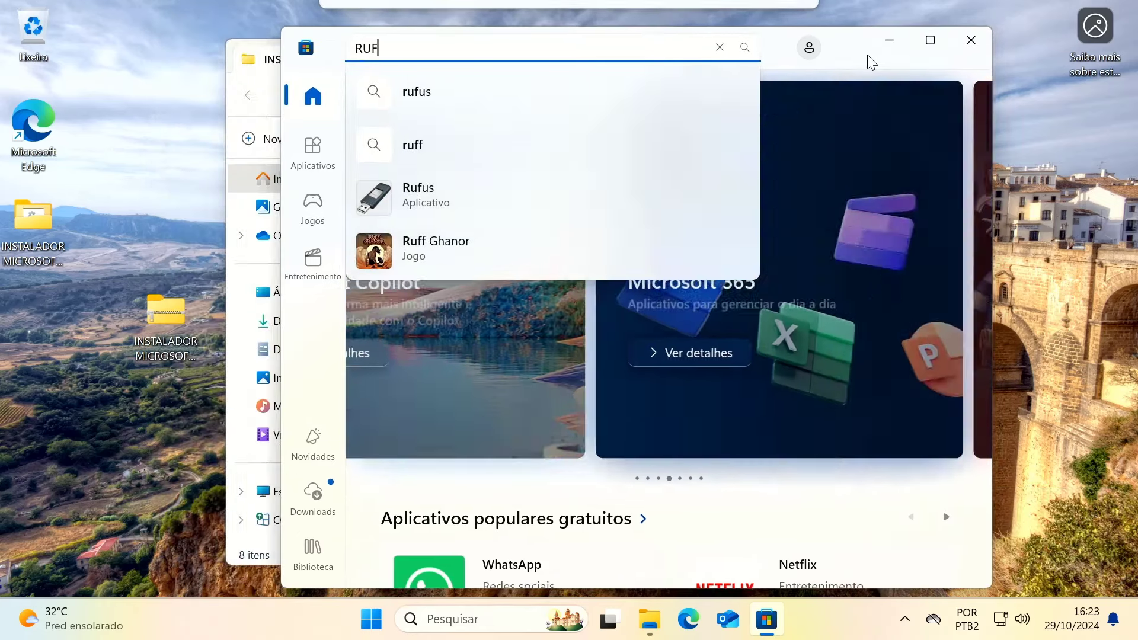
{"action": "left_click", "coordinate": [970, 39]}
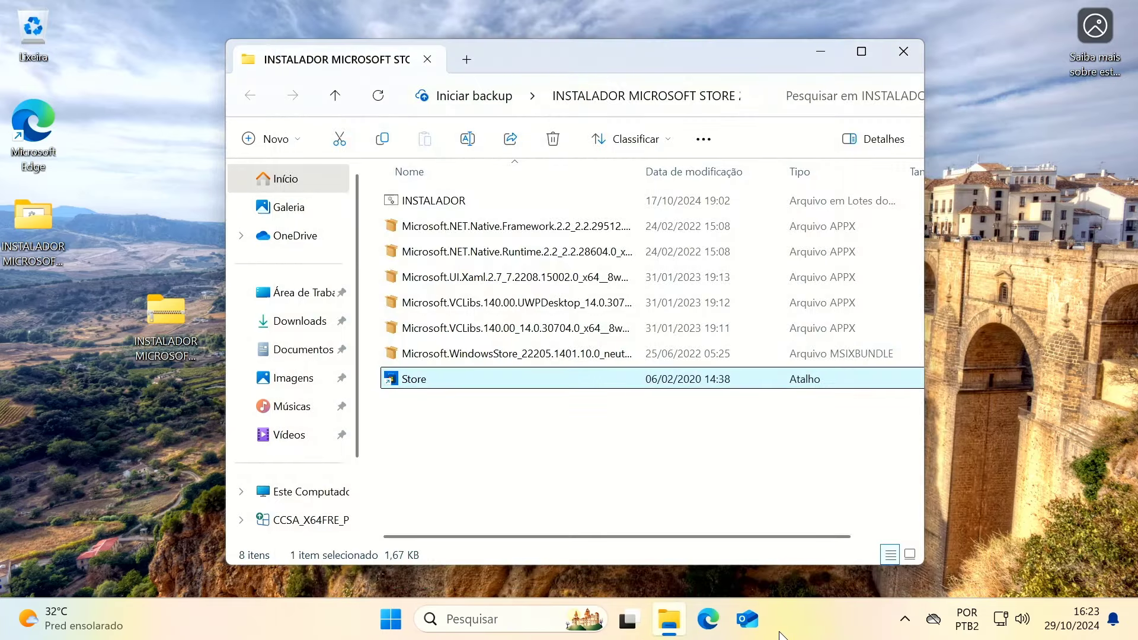
Pin Microsoft Store to the taskbar and open it from there.
{"action": "left_click", "coordinate": [391, 619]}
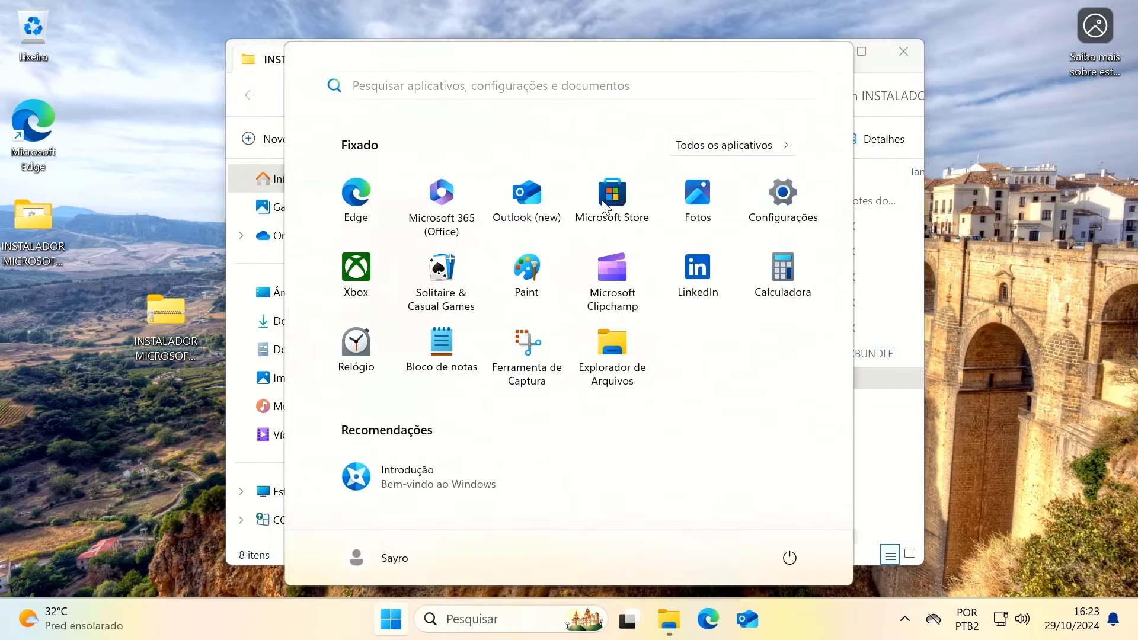
{"action": "right_click", "coordinate": [607, 189]}
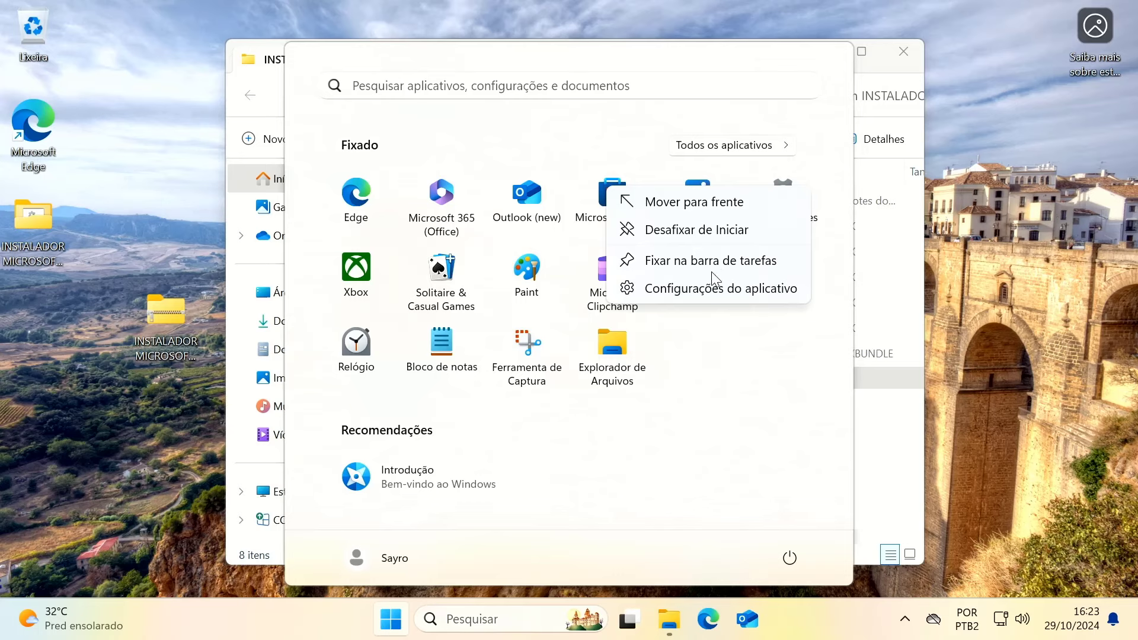
{"action": "left_click", "coordinate": [712, 269]}
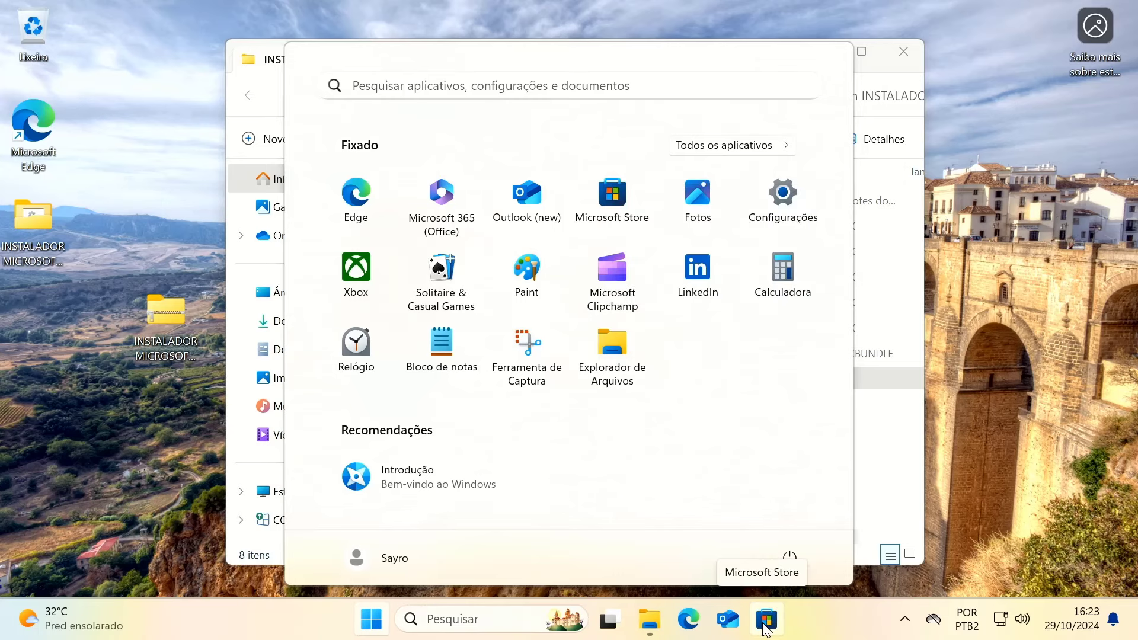
{"action": "left_click", "coordinate": [766, 627]}
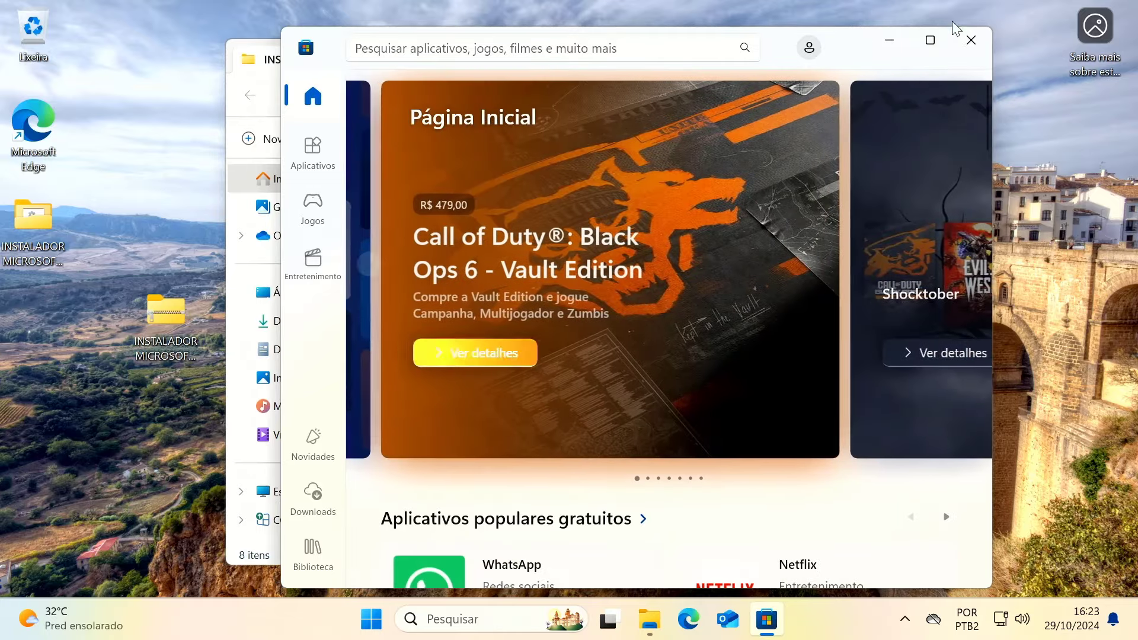
Close the Microsoft Store and the installer folder, and select the installer archive and its extracted folder on the desktop.
{"action": "left_click", "coordinate": [973, 40]}
{"action": "left_click", "coordinate": [899, 51]}
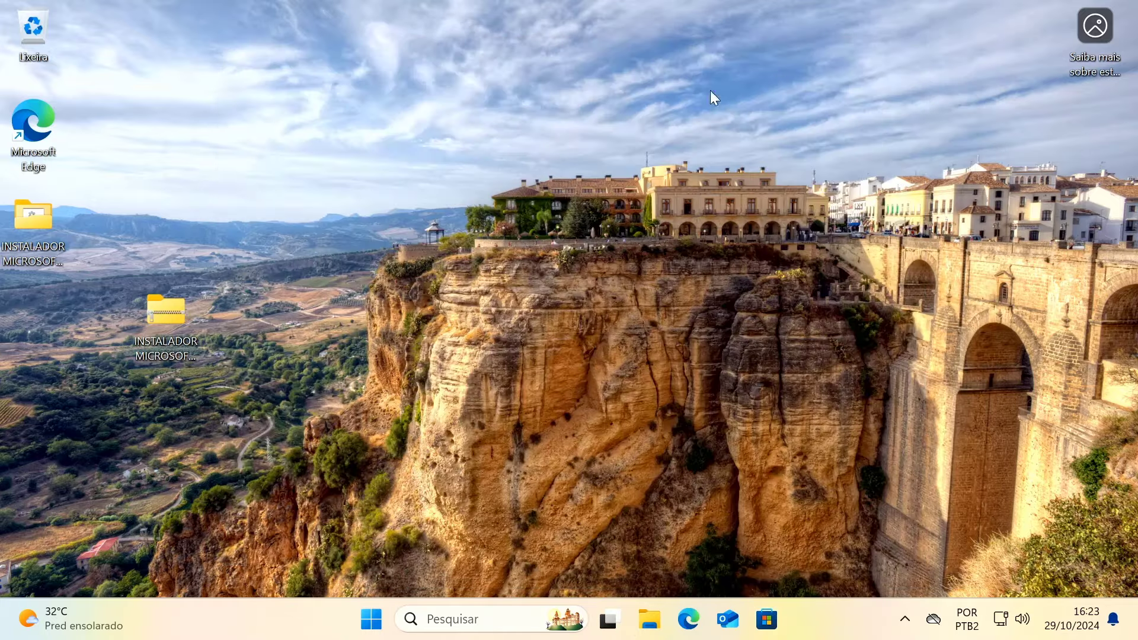
{"action": "left_click_drag", "start_coordinate": [27, 178], "coordinate": [838, 454]}
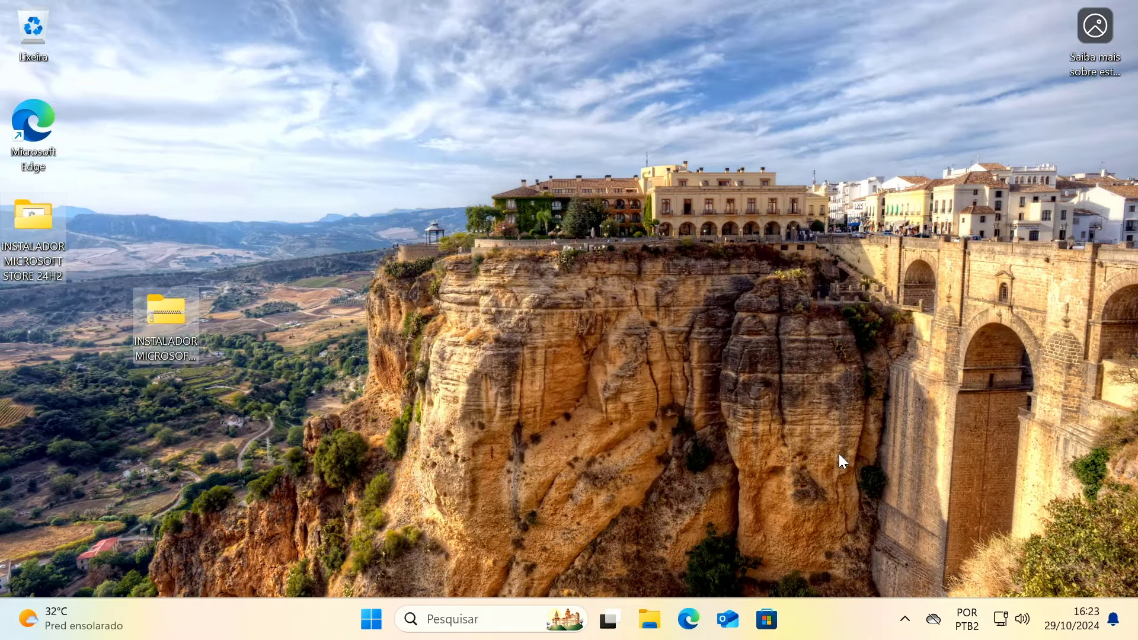